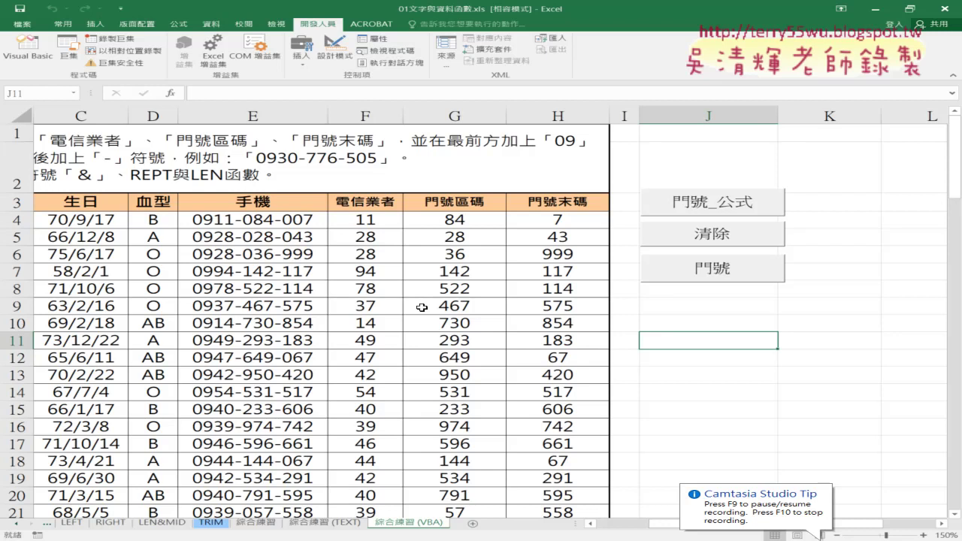
# Switch to the 綜合練習 (TEXT) sheet, then run 清除 and 手機號碼串接 to rebuild column E's phone numbers.
pyautogui.click(448, 310)
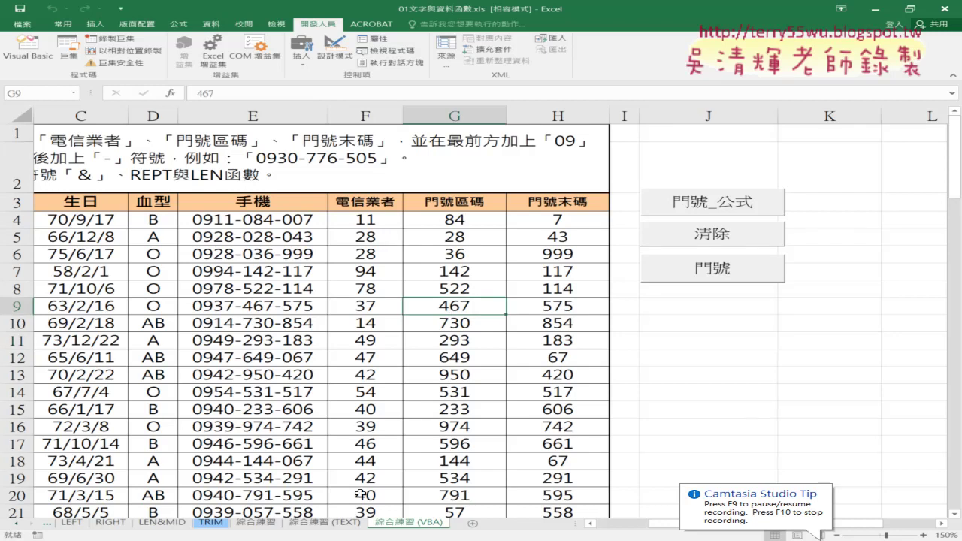
pyautogui.click(347, 524)
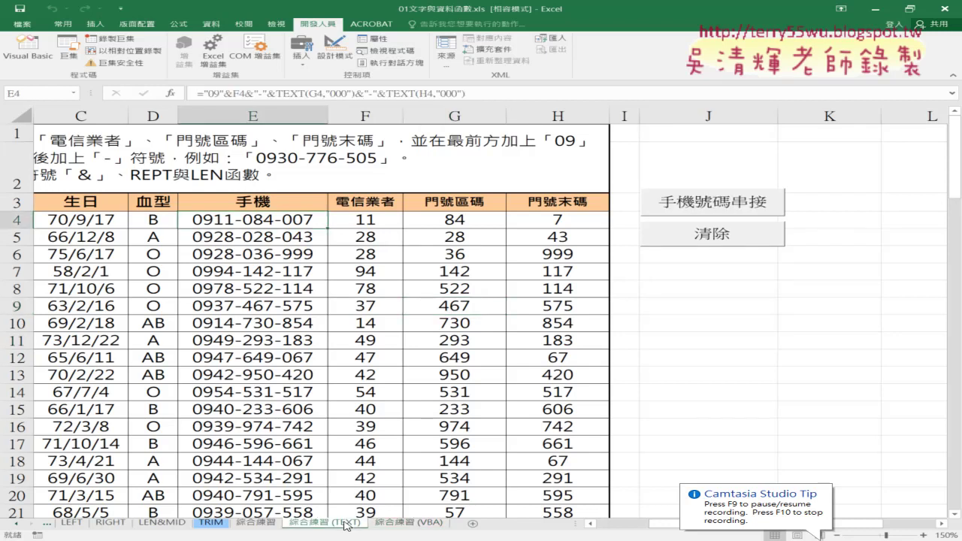
pyautogui.click(729, 239)
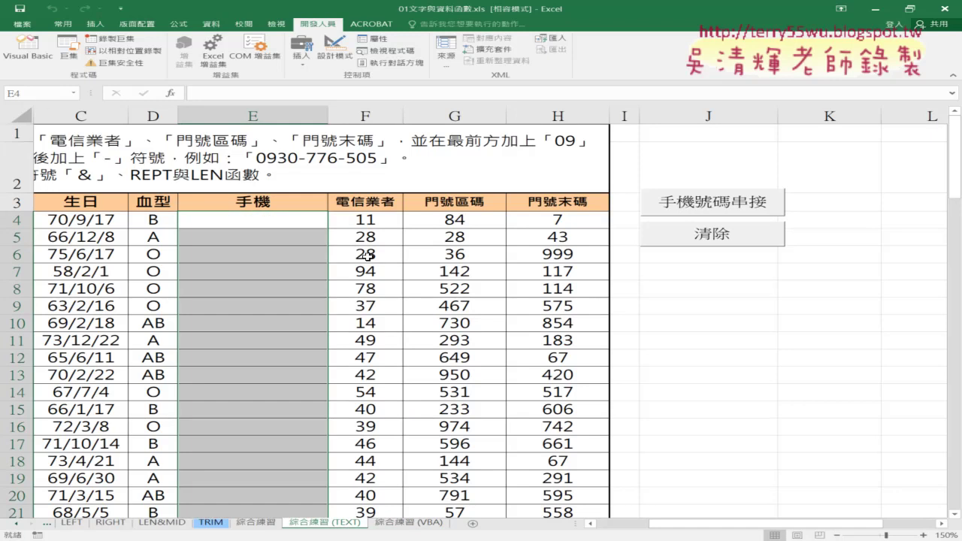
pyautogui.click(715, 201)
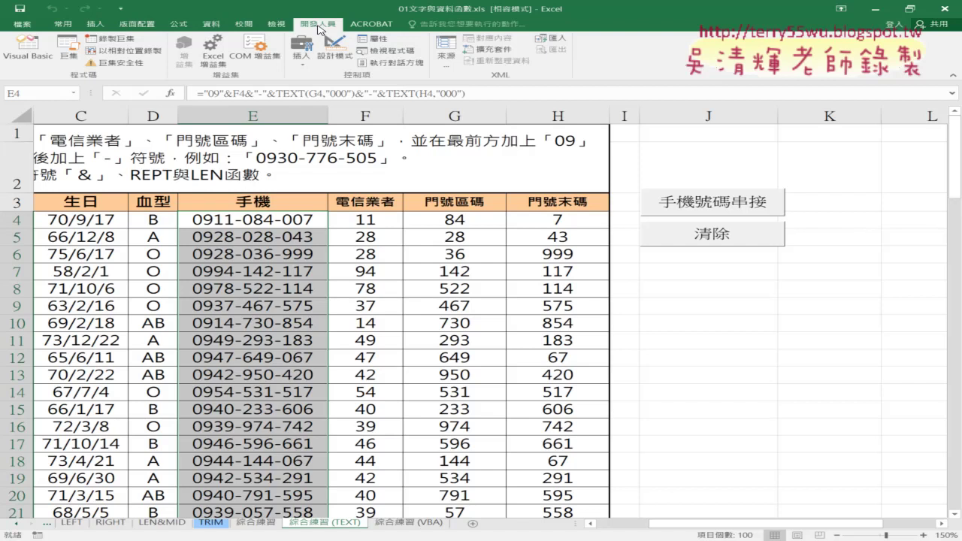
pyautogui.click(120, 7)
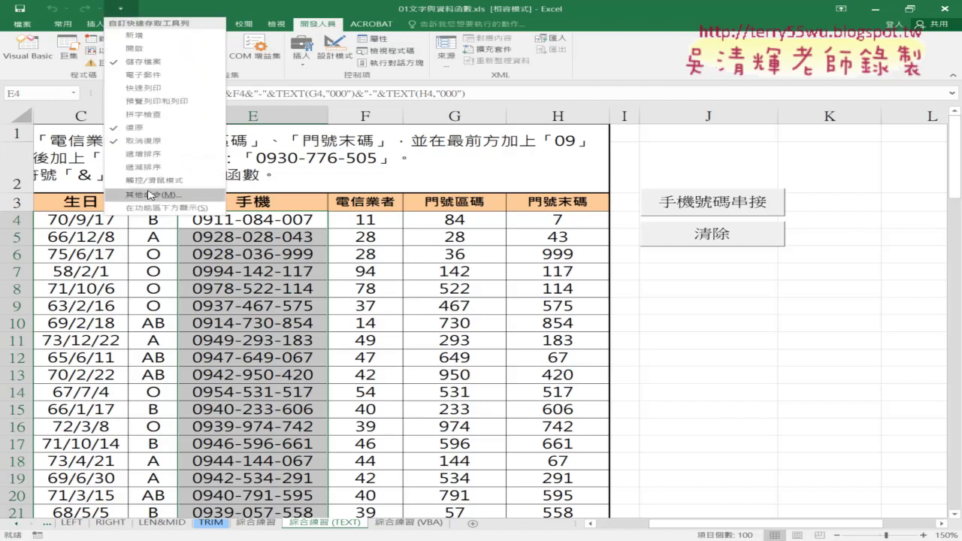
pyautogui.click(149, 196)
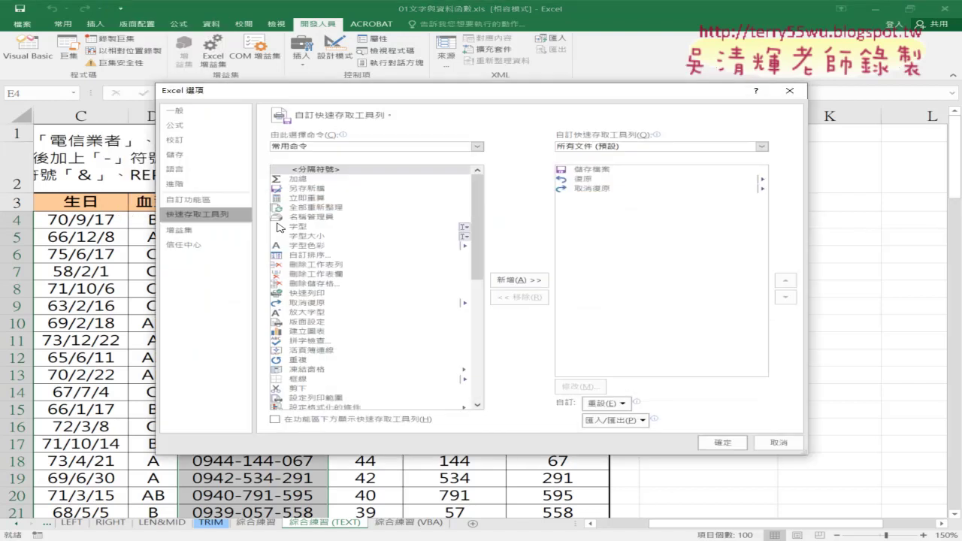
pyautogui.click(195, 200)
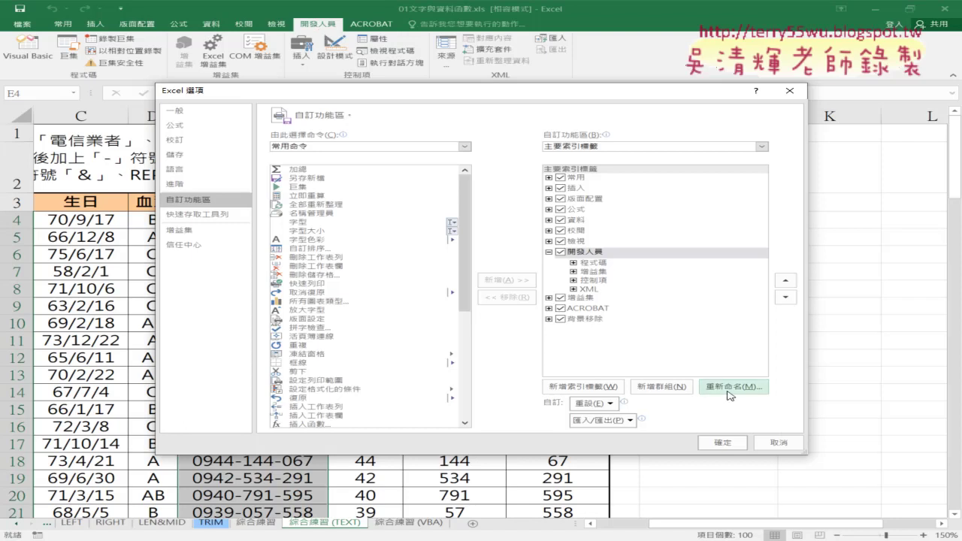
pyautogui.click(781, 444)
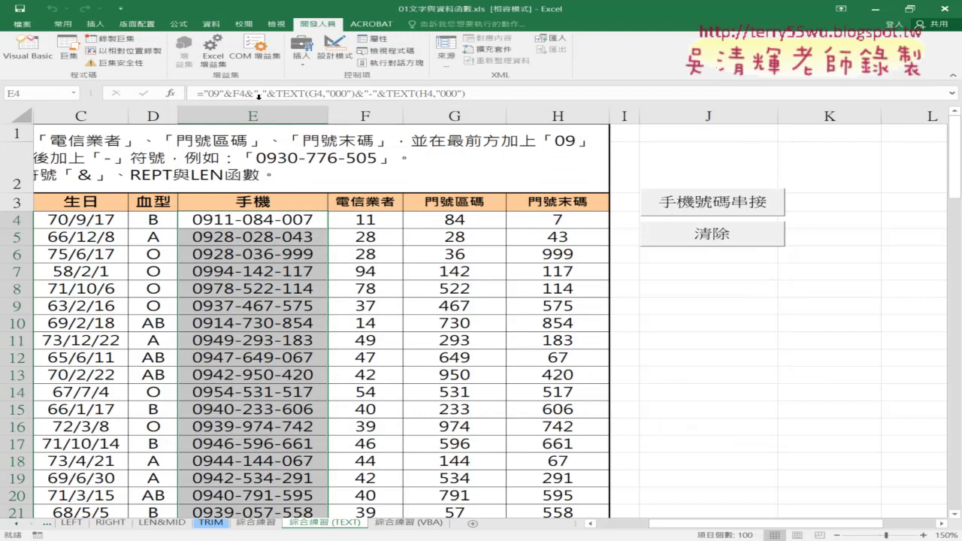
# Inspect E4's concatenation formula without changing it, then select the phone range E4:E103.
pyautogui.click(802, 307)
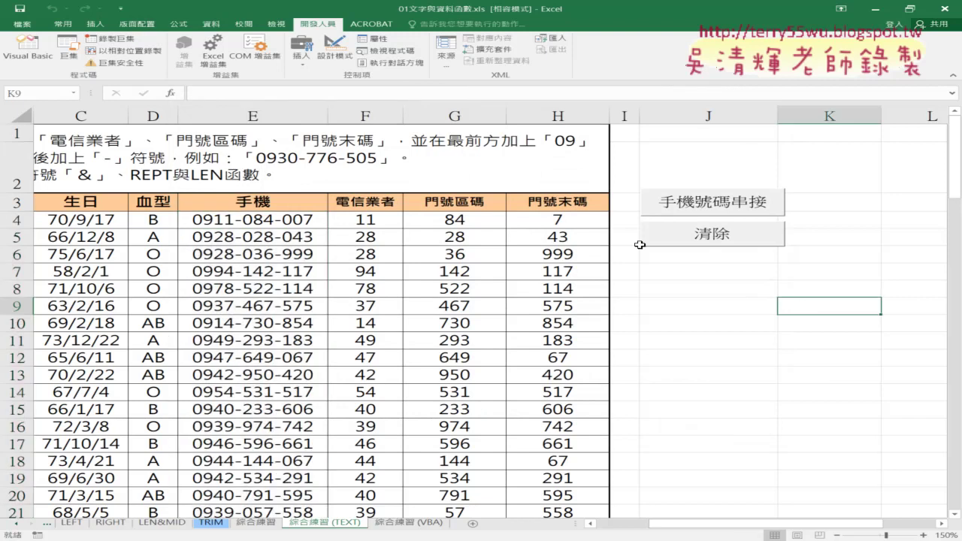
pyautogui.click(270, 222)
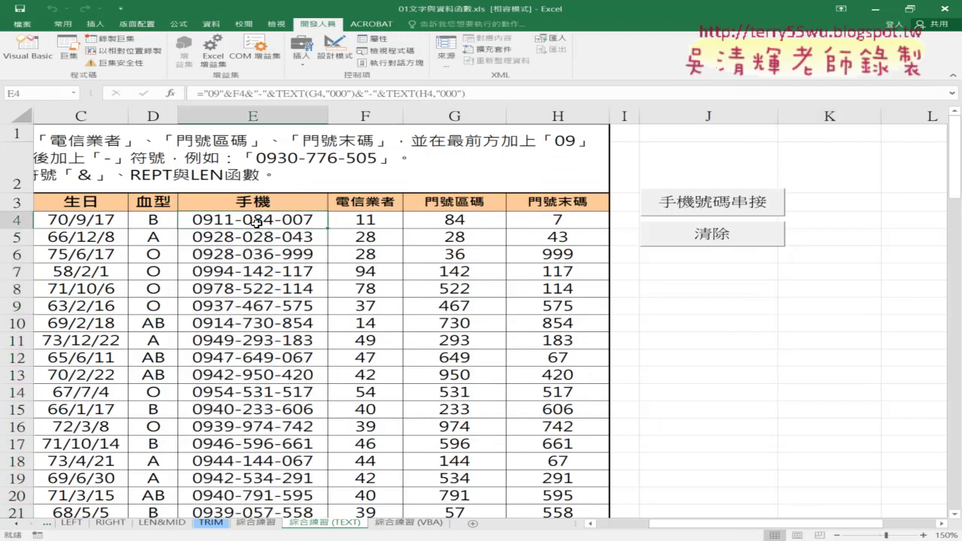
pyautogui.click(224, 98)
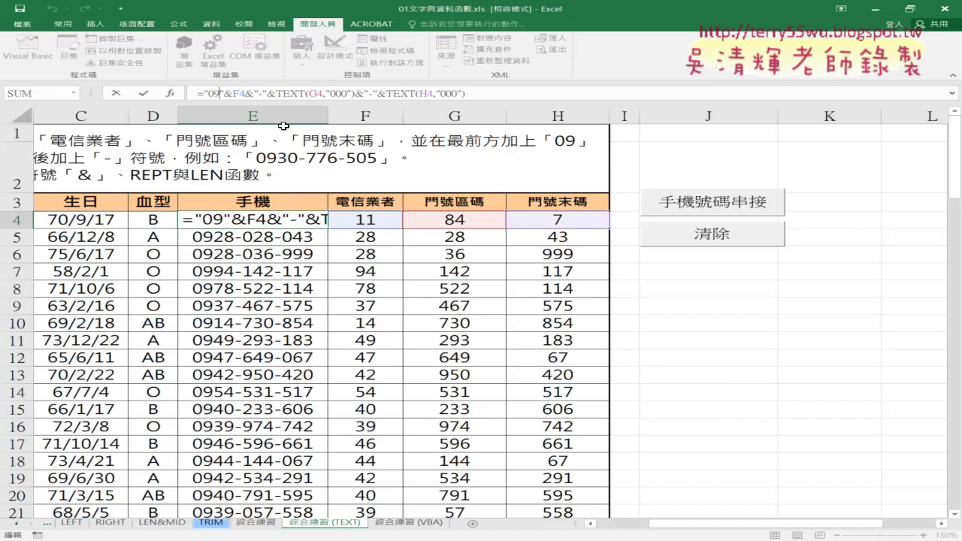
pyautogui.click(143, 93)
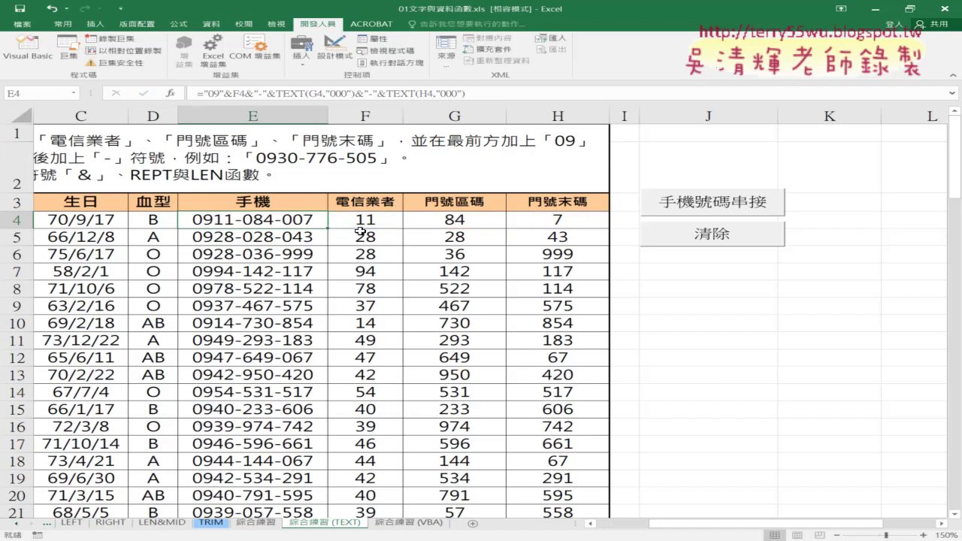
pyautogui.click(744, 308)
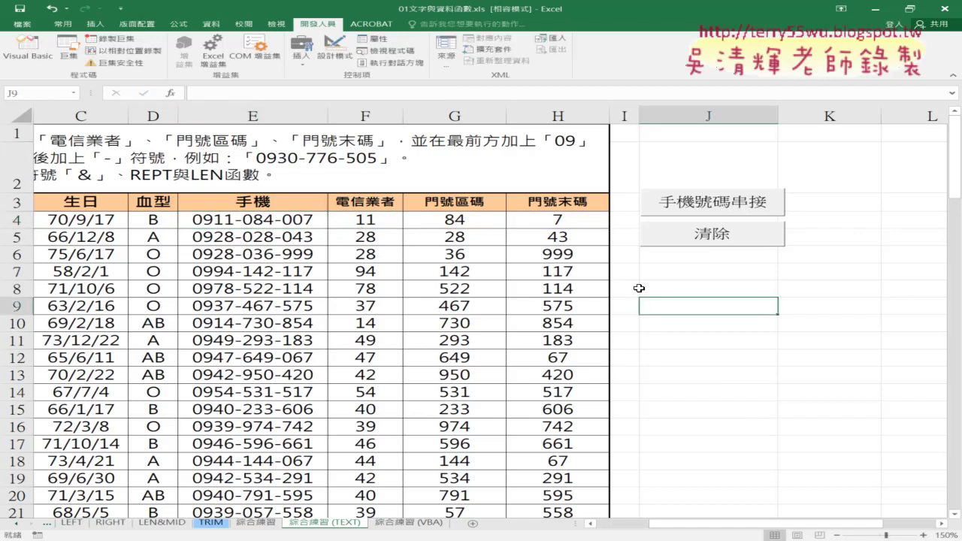
pyautogui.click(286, 222)
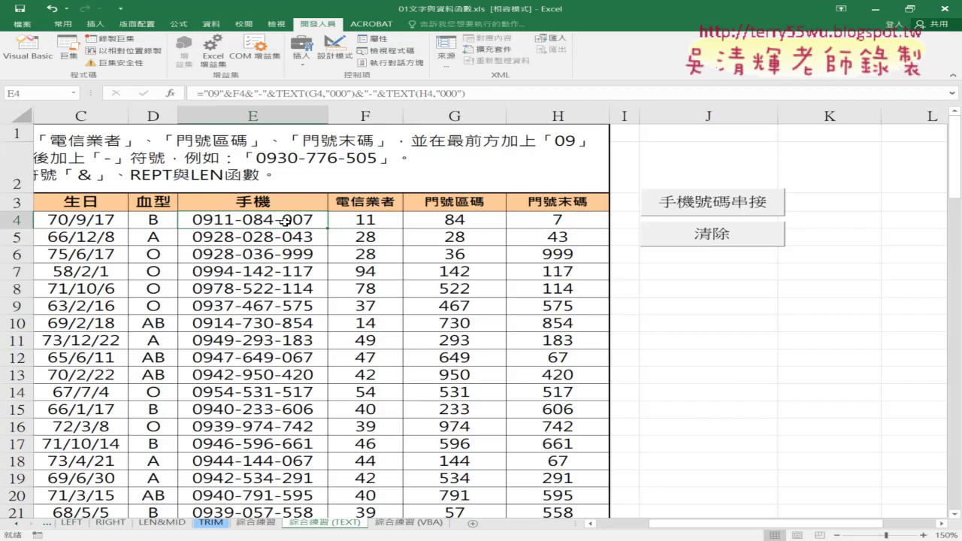
pyautogui.hotkey('ctrl', 'shift', 'Down')
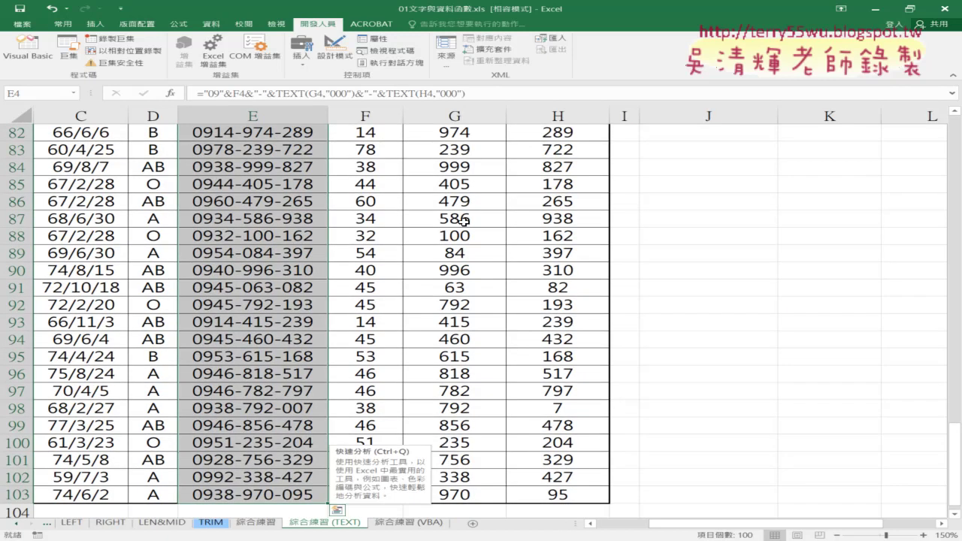
# Clear column E with 清除 and refill it with 手機號碼串接, twice over.
pyautogui.click(456, 218)
pyautogui.scroll(6, 458, 217)
pyautogui.scroll(9, 457, 217)
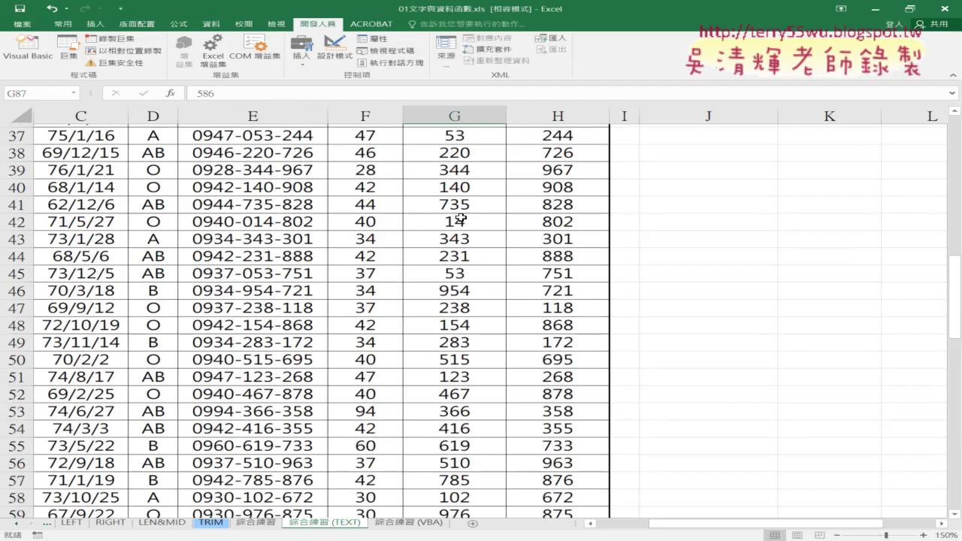
pyautogui.scroll(12, 458, 217)
pyautogui.click(726, 237)
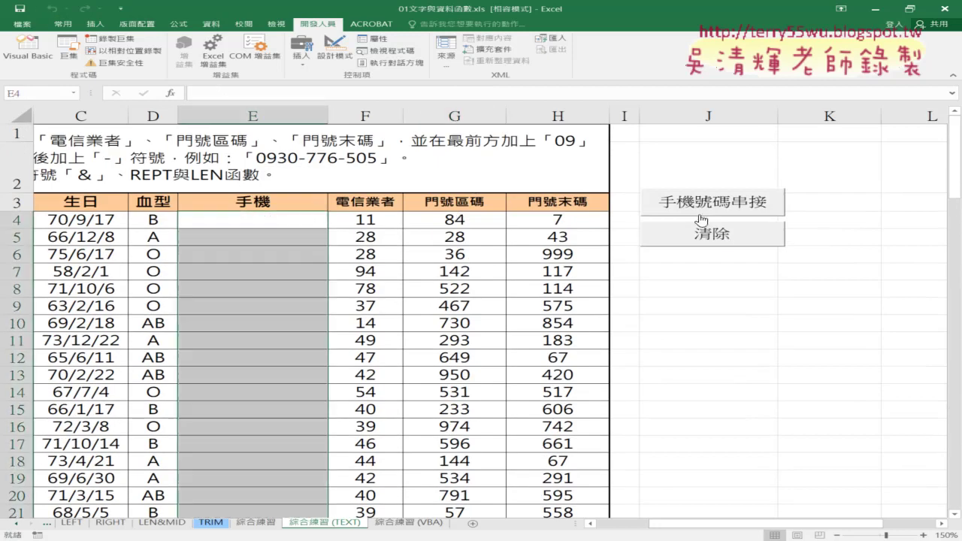
pyautogui.click(701, 213)
pyautogui.click(702, 234)
pyautogui.click(700, 213)
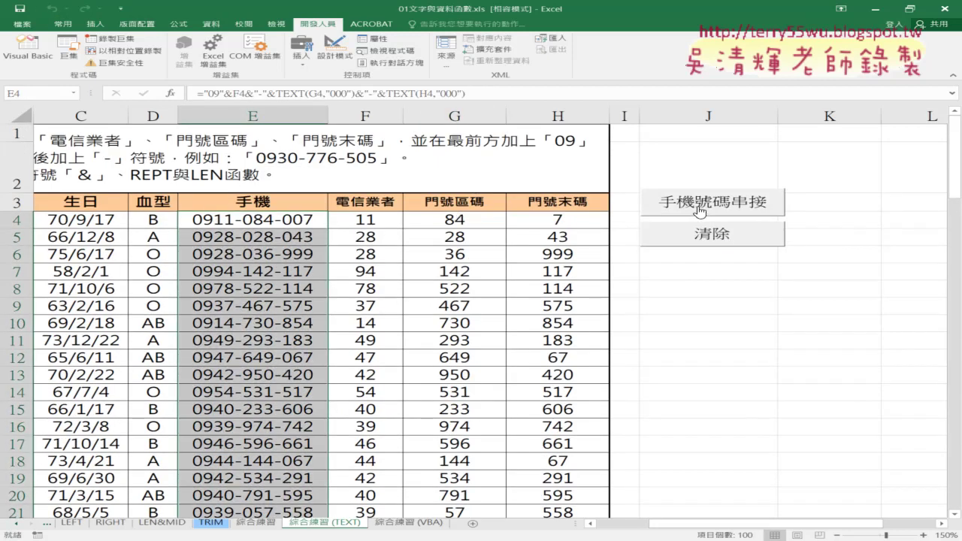
pyautogui.click(68, 49)
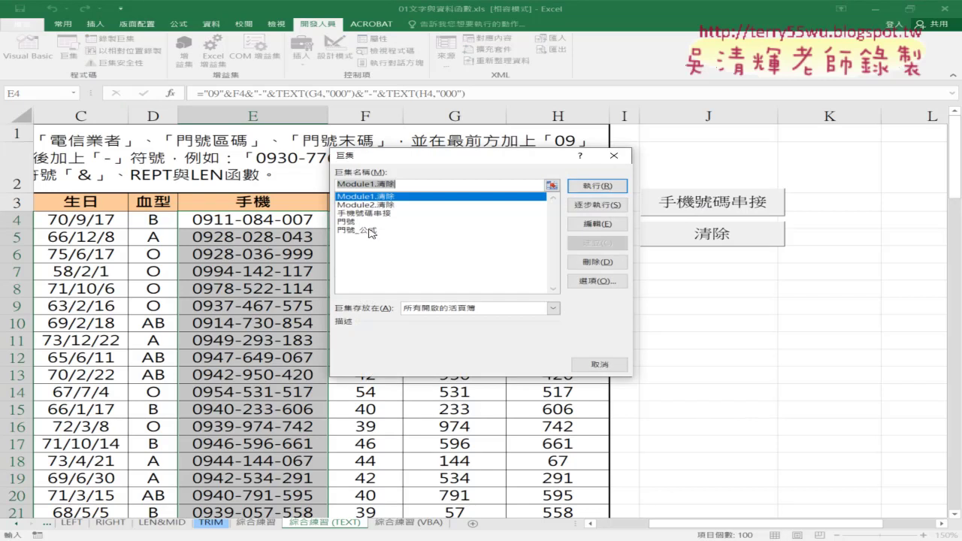
pyautogui.click(374, 213)
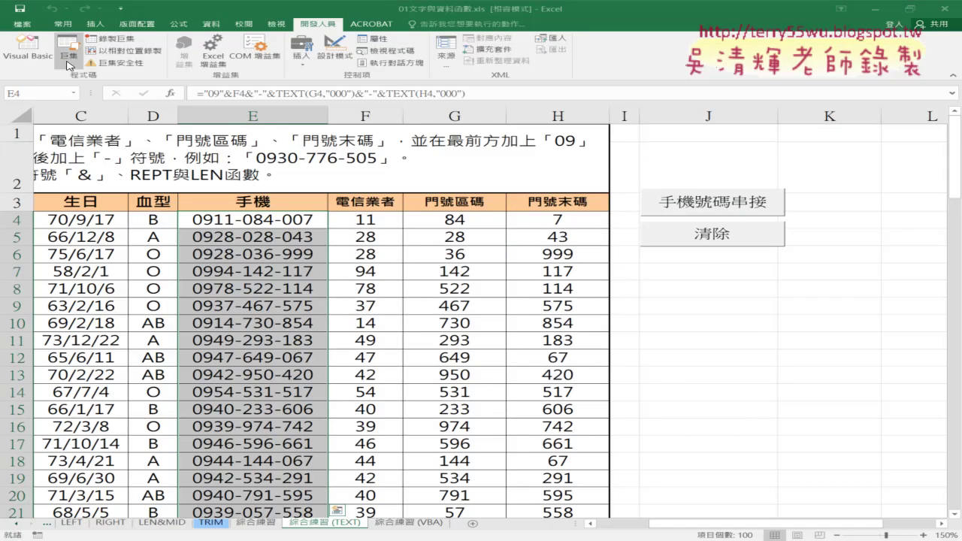
pyautogui.click(69, 56)
# Open the VBA editor and highlight 手機號碼串接's name, End Sub line and first comment in Module1.
pyautogui.click(28, 49)
pyautogui.moveTo(143, 14)
pyautogui.mouseDown()
pyautogui.moveTo(199, 48)
pyautogui.moveTo(236, 148)
pyautogui.moveTo(161, 81)
pyautogui.mouseUp()
pyautogui.click(294, 133)
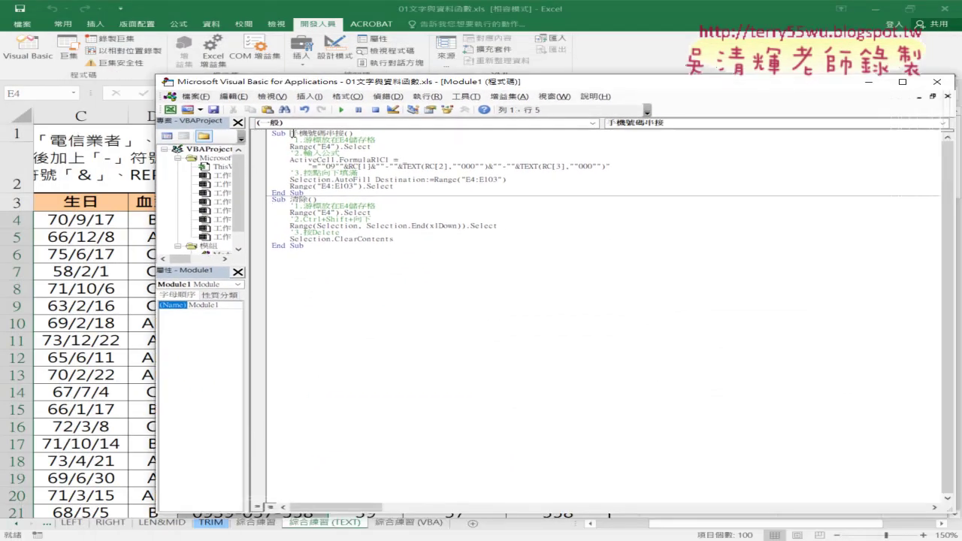
pyautogui.moveTo(291, 133); pyautogui.dragTo(344, 134)
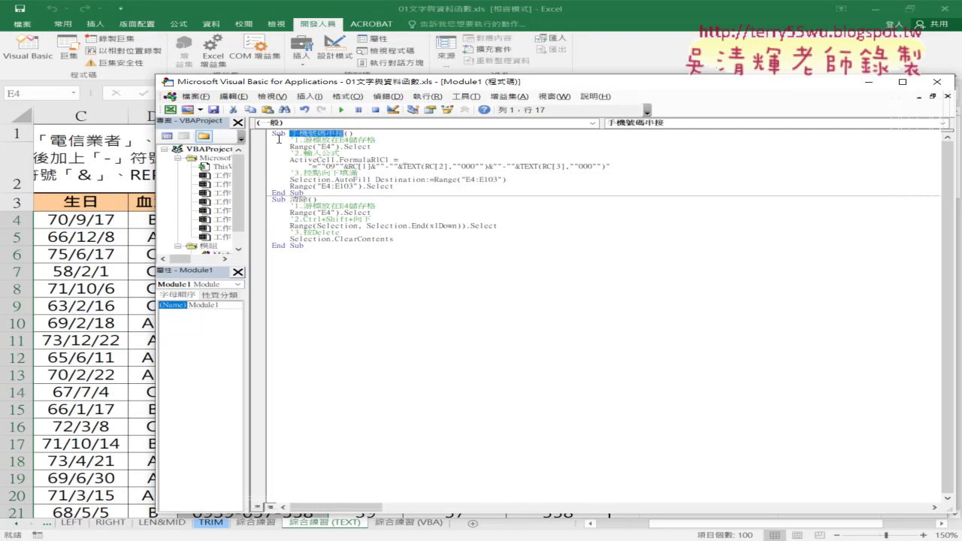
pyautogui.moveTo(306, 193); pyautogui.dragTo(268, 193)
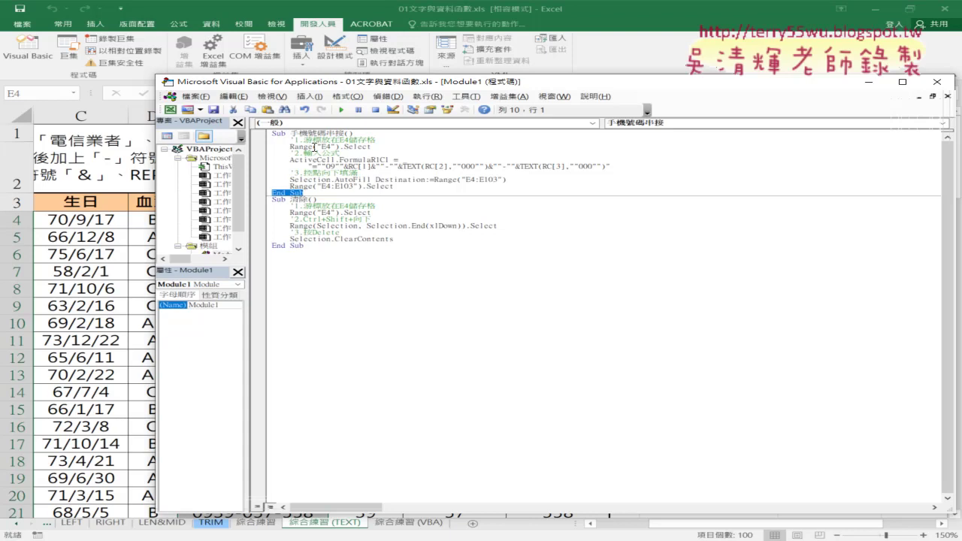
pyautogui.click(314, 141)
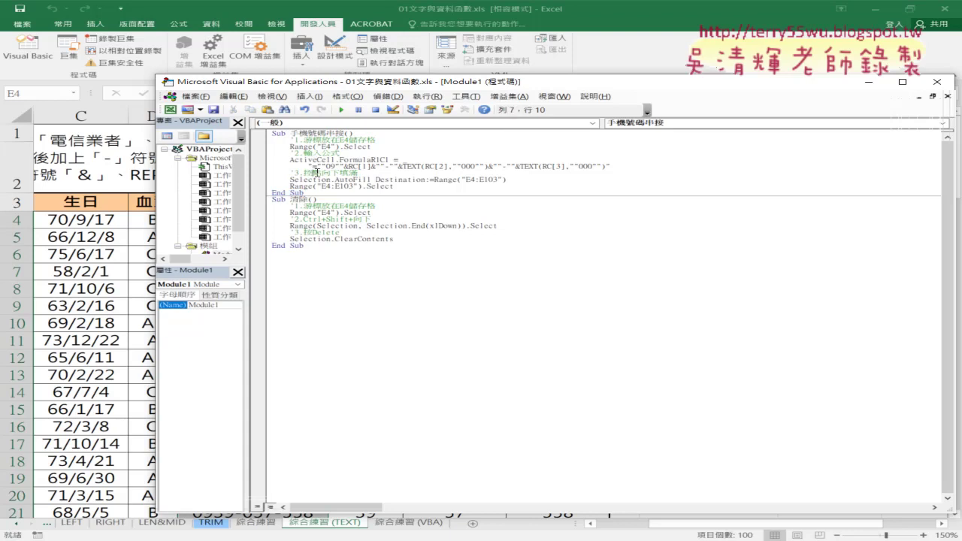
pyautogui.moveTo(376, 139); pyautogui.dragTo(290, 139)
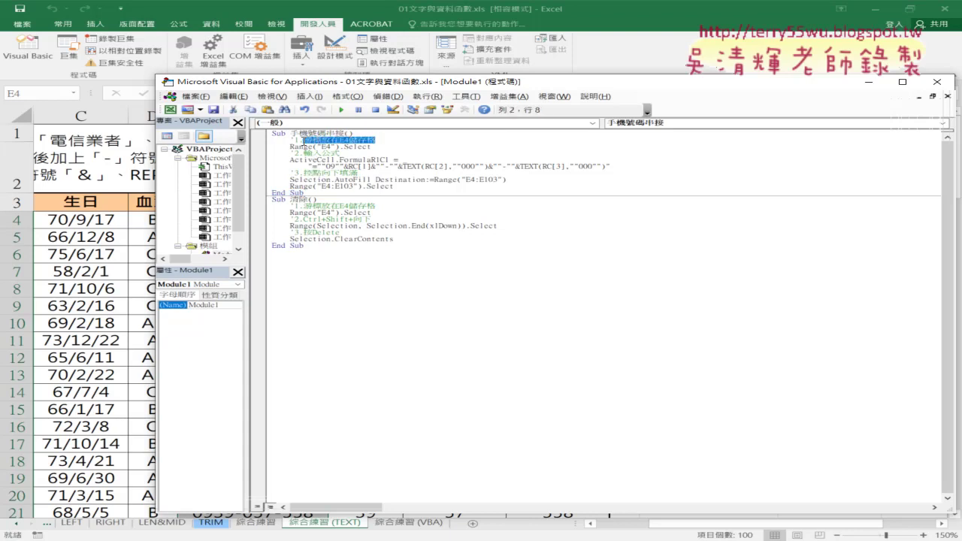
pyautogui.click(292, 140)
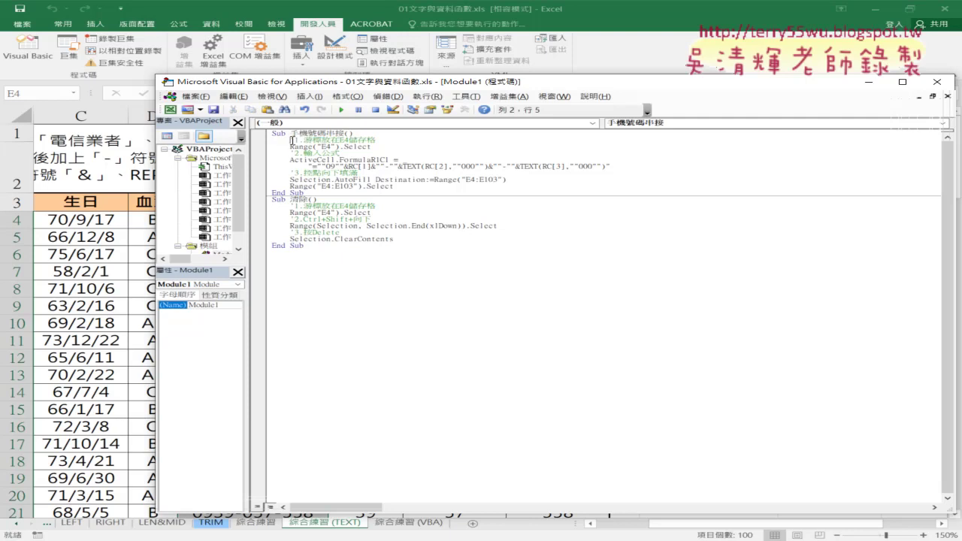
pyautogui.hotkey('shift', 'Right')
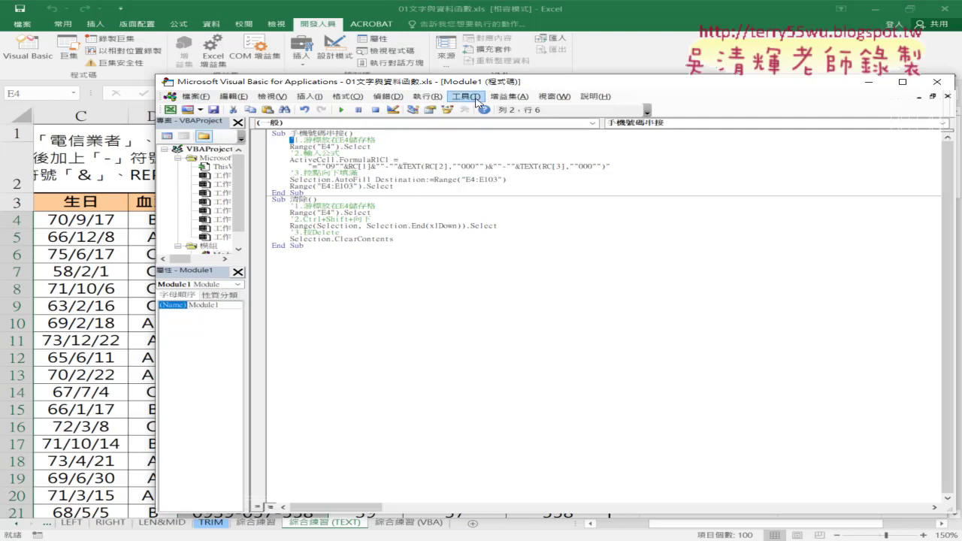
# Enlarge the code font size in the VBA editor's Editor Format options.
pyautogui.click(465, 96)
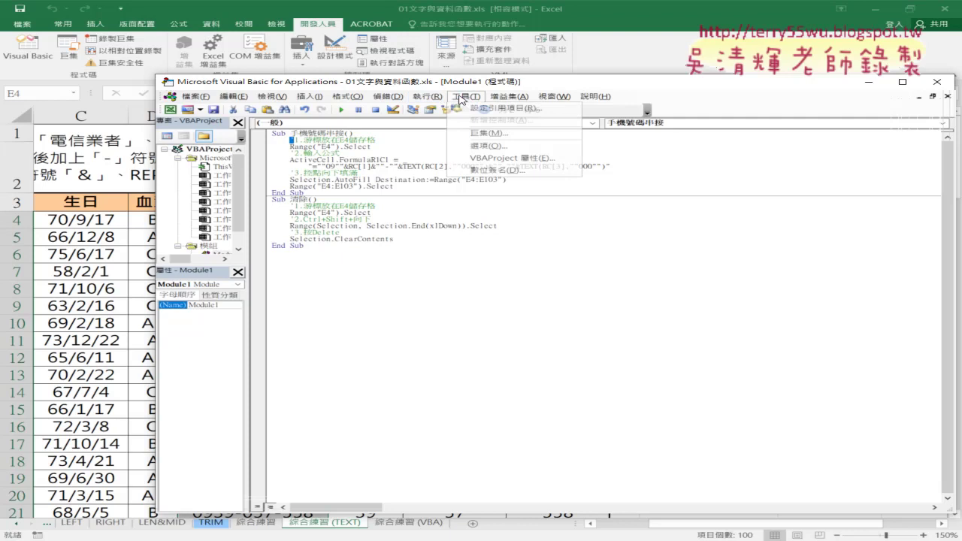
pyautogui.click(485, 145)
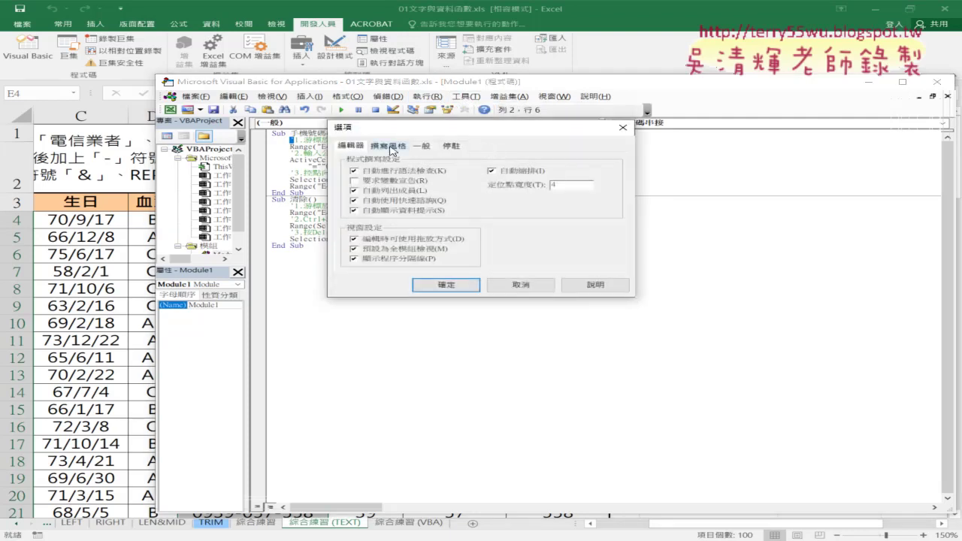
pyautogui.click(389, 145)
pyautogui.click(553, 193)
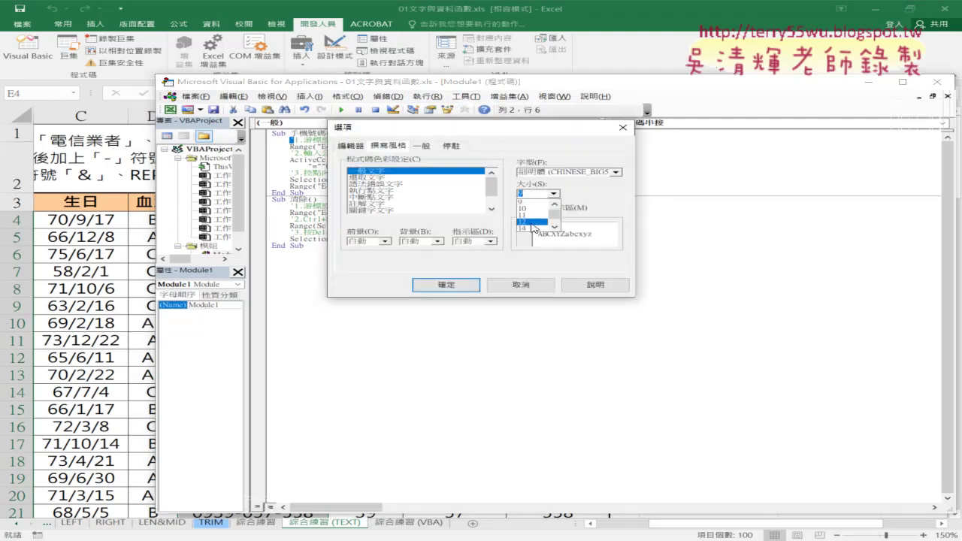
pyautogui.click(533, 227)
pyautogui.click(451, 285)
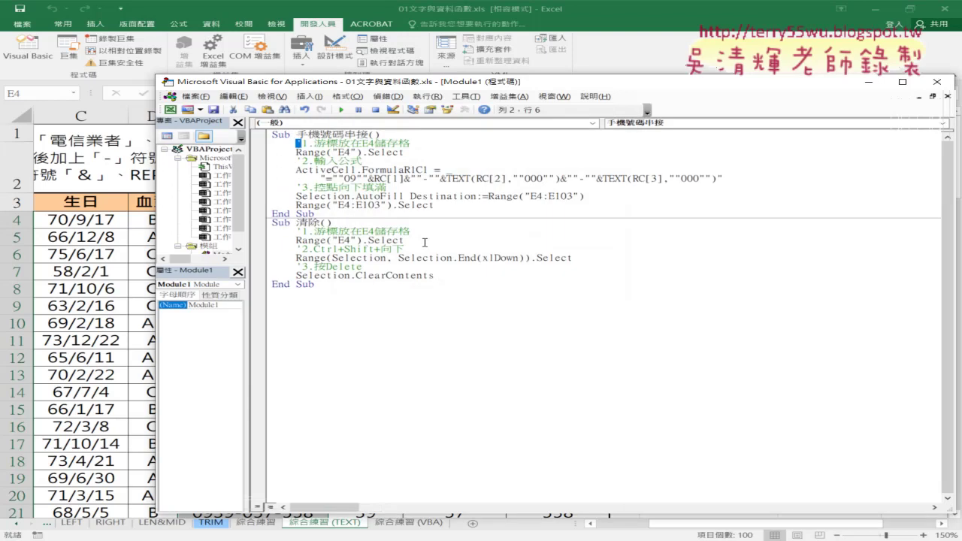
# Expand the project tree, highlight the statement selecting E4, and move the editor aside to reveal column E.
pyautogui.click(524, 209)
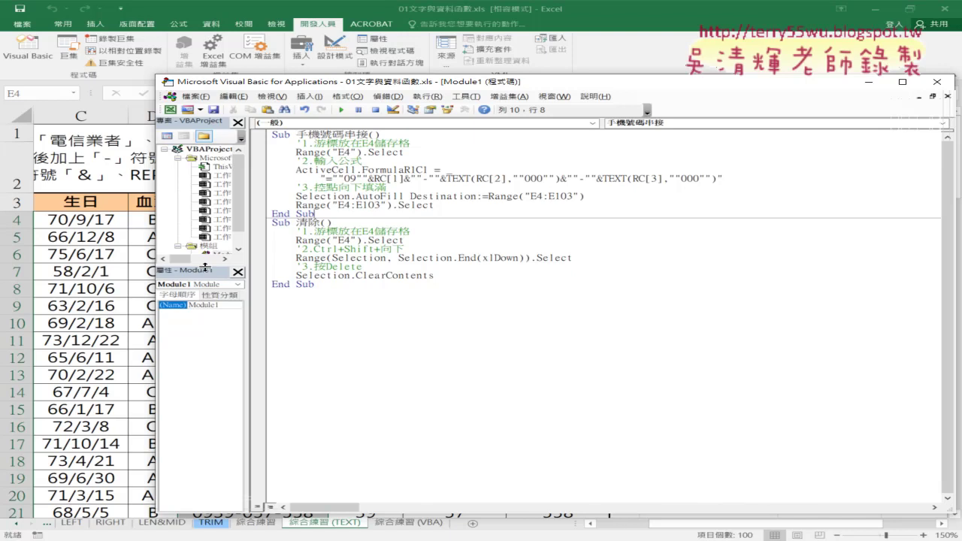
pyautogui.moveTo(213, 265); pyautogui.dragTo(213, 324)
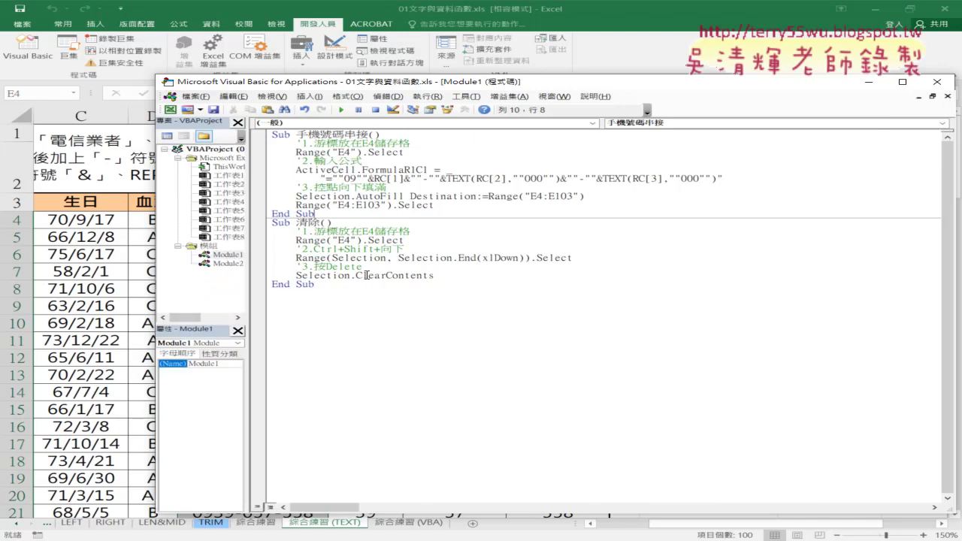
pyautogui.click(403, 232)
pyautogui.moveTo(404, 152); pyautogui.dragTo(296, 153)
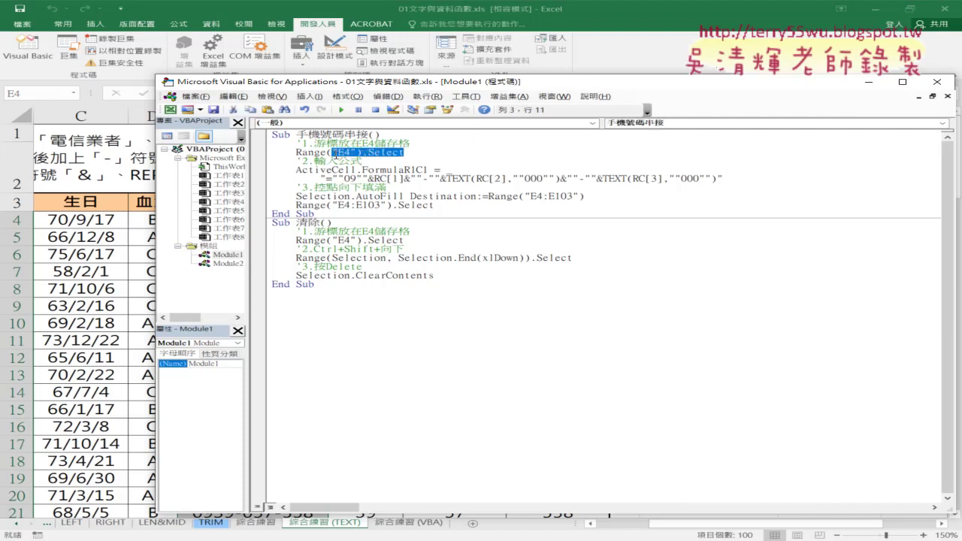
pyautogui.moveTo(395, 89); pyautogui.dragTo(569, 86)
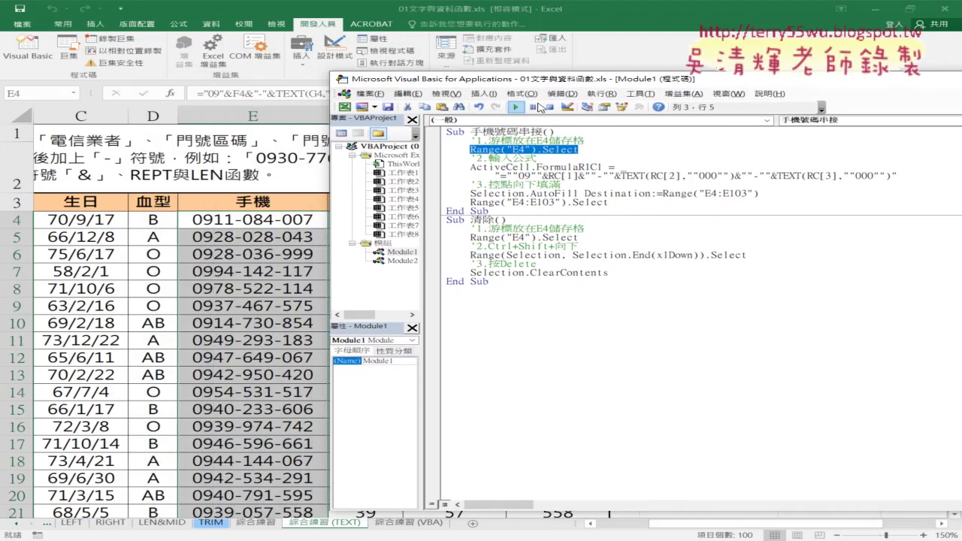
pyautogui.click(537, 150)
pyautogui.moveTo(537, 150); pyautogui.dragTo(470, 150)
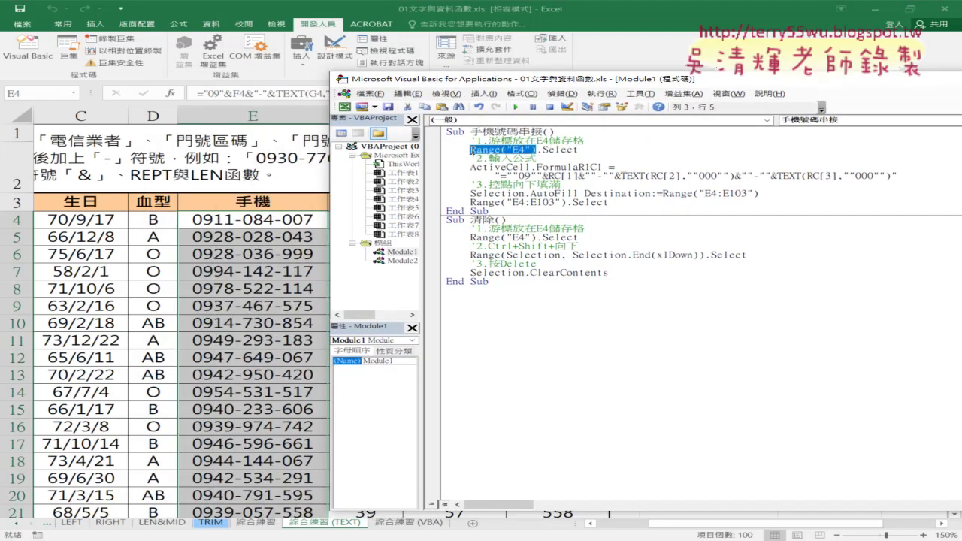
pyautogui.moveTo(536, 150); pyautogui.dragTo(576, 150)
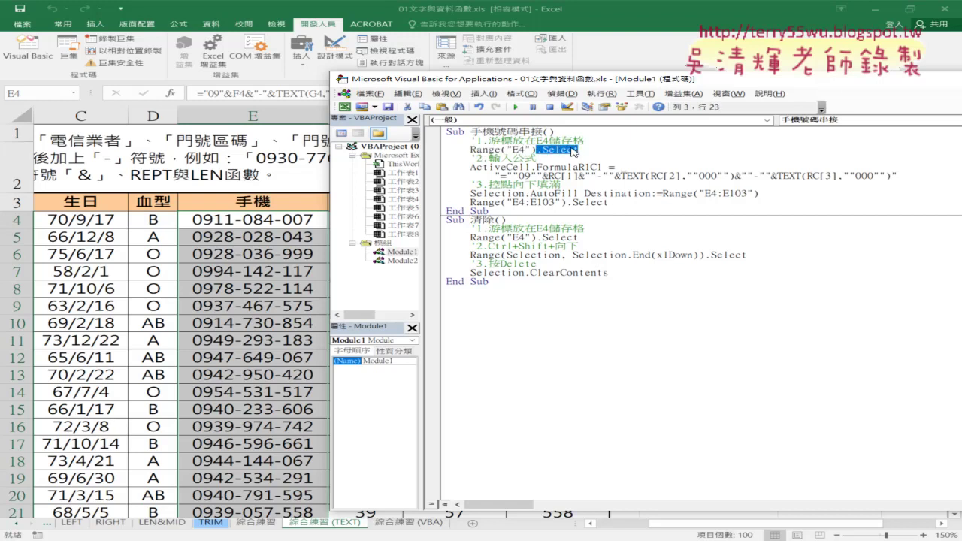
pyautogui.moveTo(471, 169); pyautogui.dragTo(508, 167)
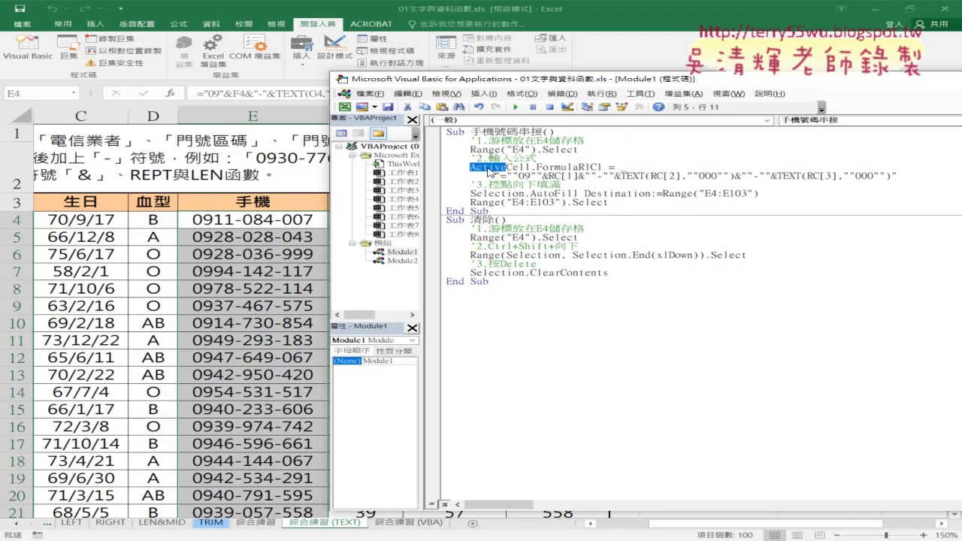
pyautogui.moveTo(507, 168); pyautogui.dragTo(530, 168)
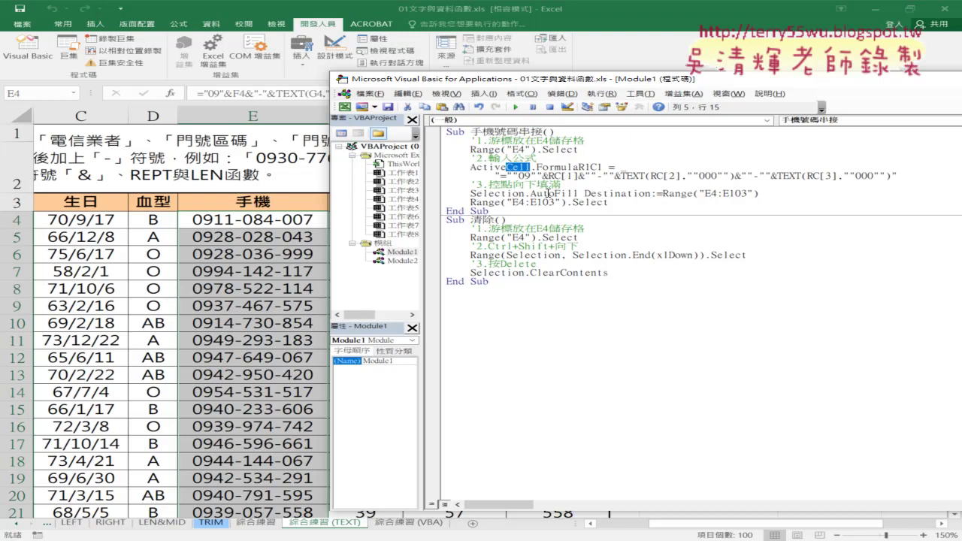
pyautogui.moveTo(537, 168); pyautogui.dragTo(892, 176)
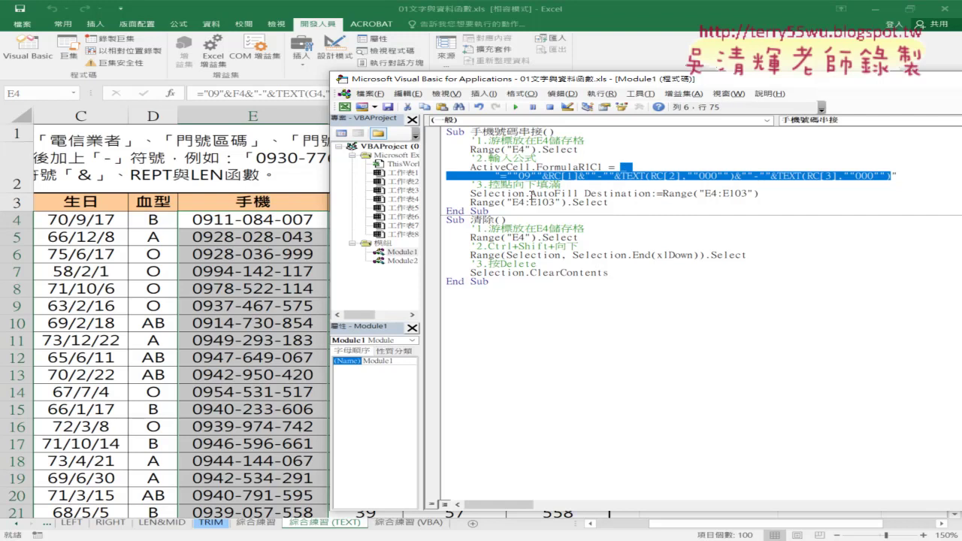
pyautogui.moveTo(530, 193); pyautogui.dragTo(575, 194)
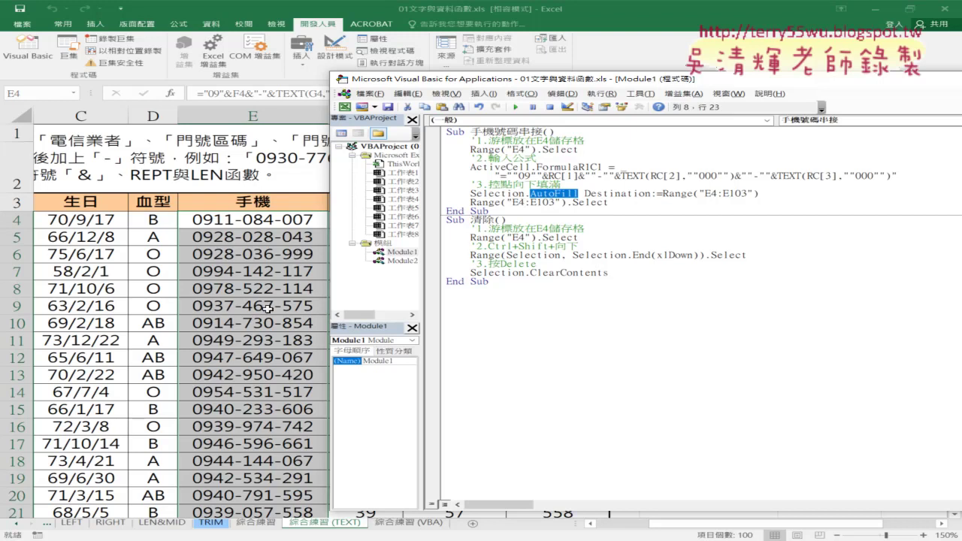
# On the 綜合練習 (VBA) sheet, run 清除 then 門號_公式 twice to clear and refill column E.
pyautogui.click(423, 529)
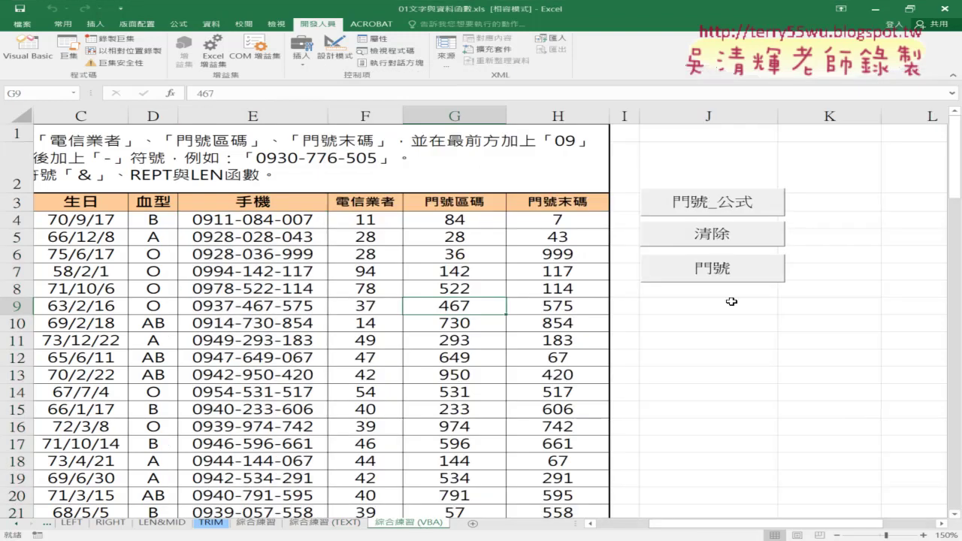
pyautogui.click(713, 235)
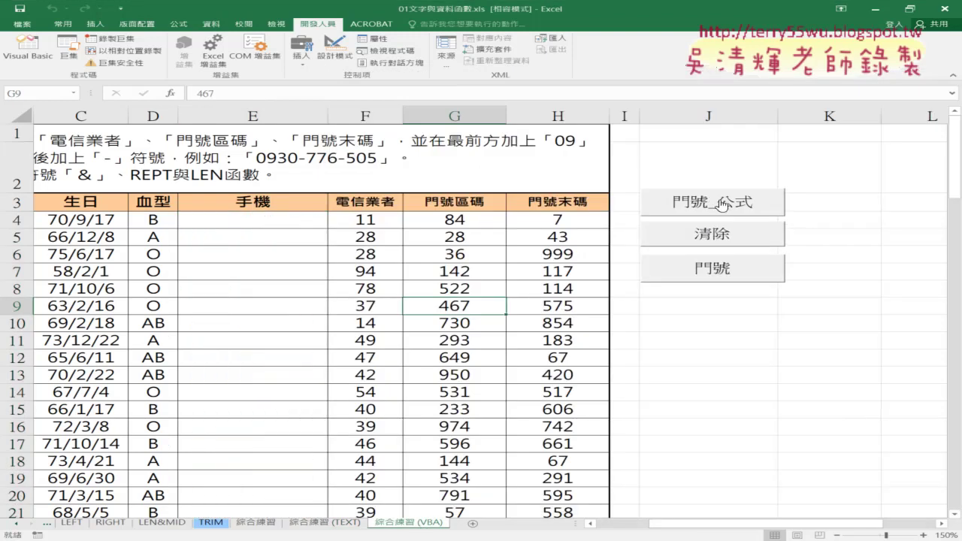
pyautogui.click(712, 202)
pyautogui.click(253, 222)
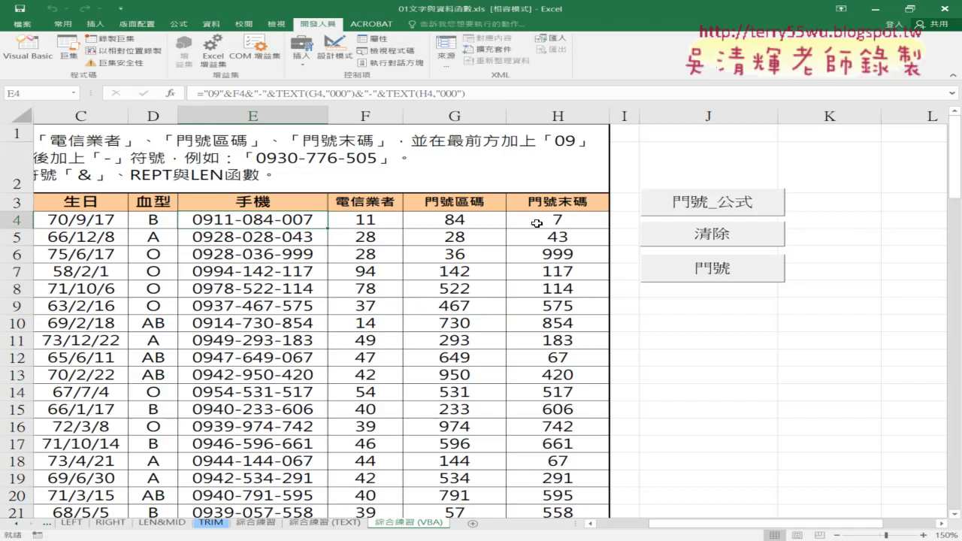
pyautogui.click(680, 239)
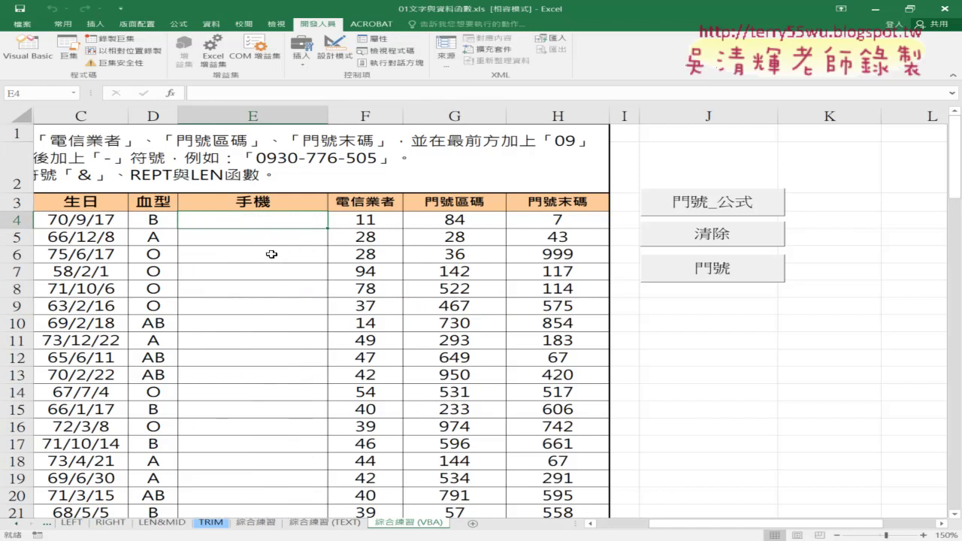
pyautogui.click(716, 208)
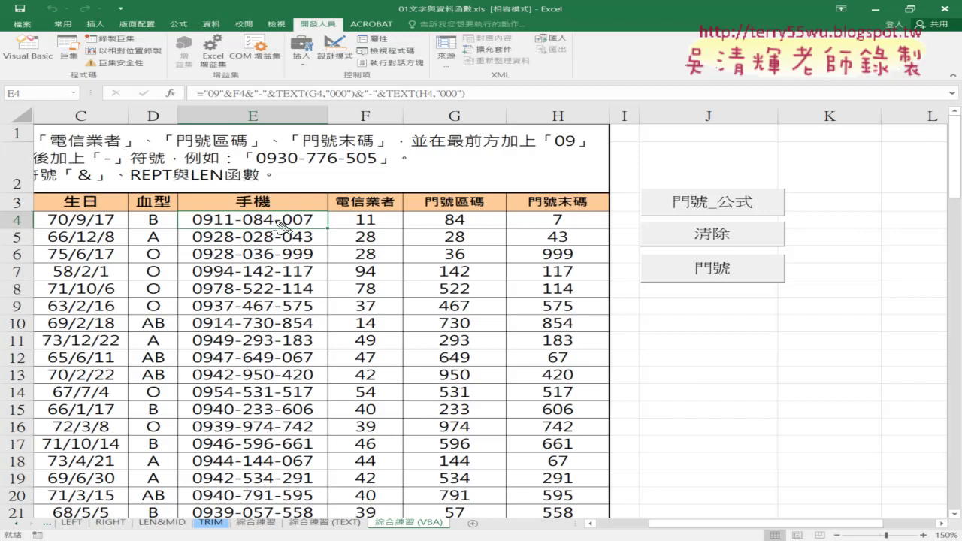
pyautogui.moveTo(182, 212); pyautogui.dragTo(188, 236)
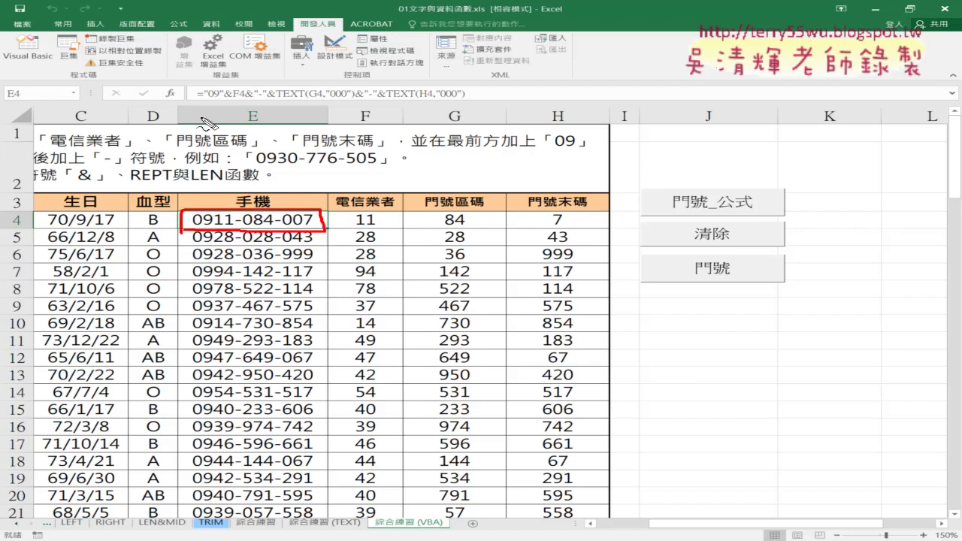
pyautogui.moveTo(203, 103); pyautogui.dragTo(463, 104)
pyautogui.moveTo(350, 105)
pyautogui.mouseDown()
pyautogui.moveTo(305, 197)
pyautogui.moveTo(289, 185)
pyautogui.moveTo(319, 195)
pyautogui.mouseUp()
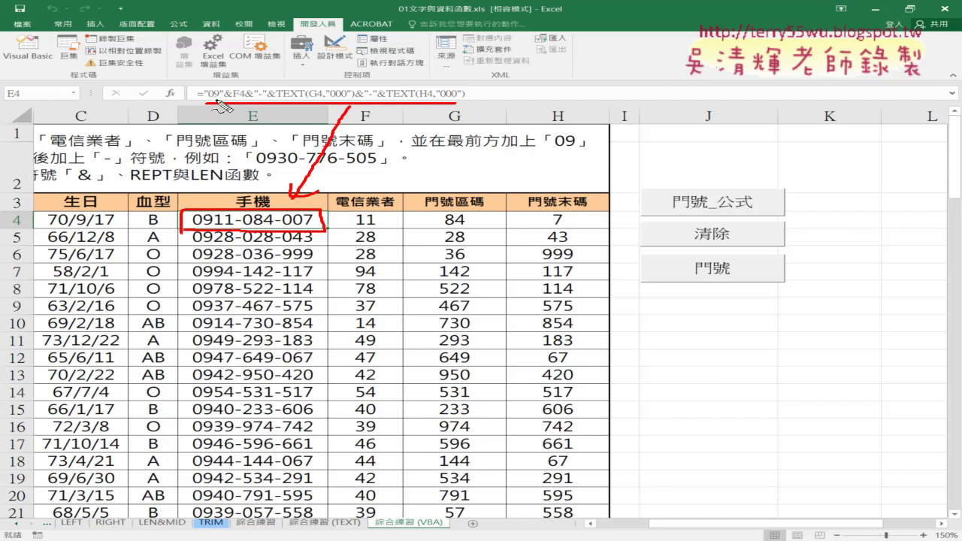
pyautogui.moveTo(200, 93); pyautogui.dragTo(226, 97)
pyautogui.moveTo(405, 122); pyautogui.dragTo(410, 134)
pyautogui.moveTo(540, 121); pyautogui.dragTo(546, 131)
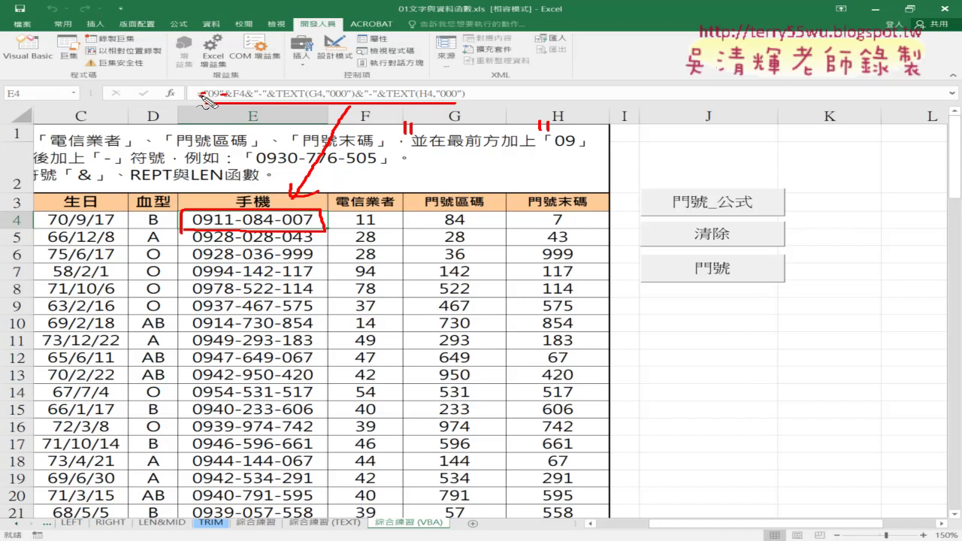
pyautogui.moveTo(203, 100)
pyautogui.mouseDown()
pyautogui.moveTo(207, 88)
pyautogui.moveTo(434, 120)
pyautogui.mouseUp()
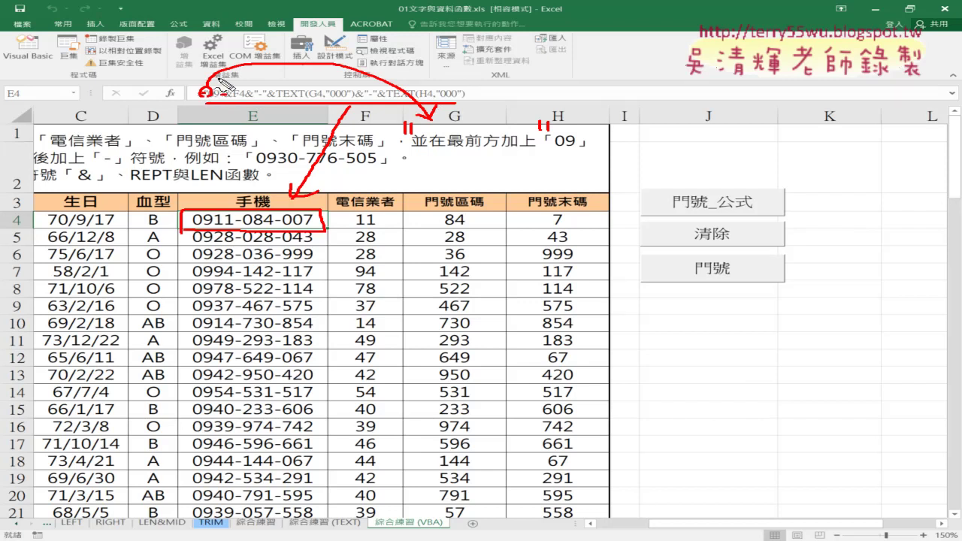
pyautogui.moveTo(219, 76); pyautogui.dragTo(228, 83)
pyautogui.press('Escape')
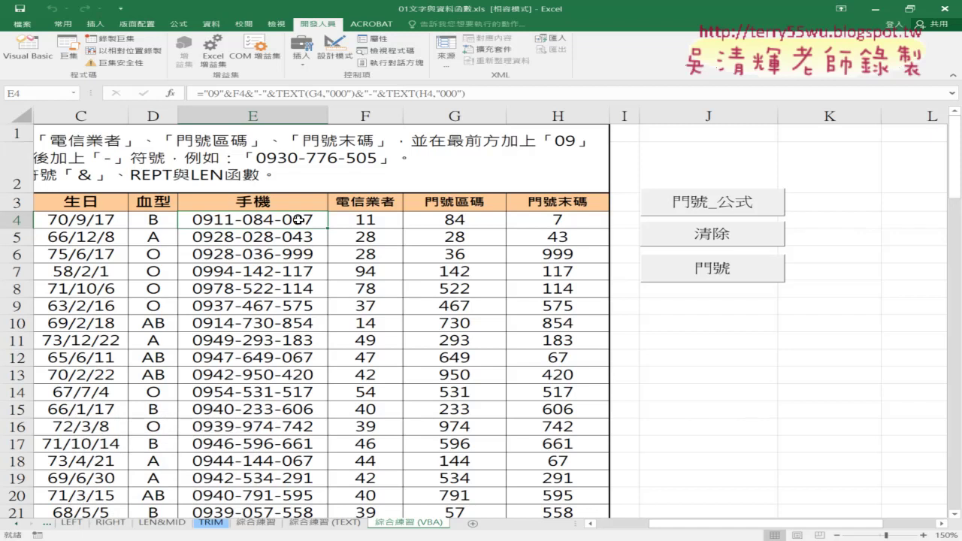
# Open the VBA editor, toggle between Module1 and Module2 ending on Module2, and move the window down-left.
pyautogui.click(25, 60)
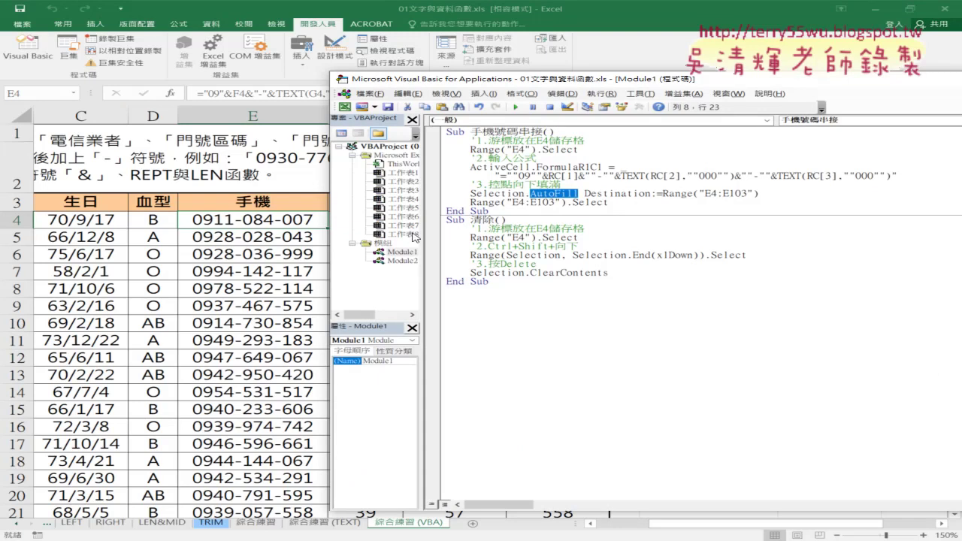
pyautogui.click(403, 261)
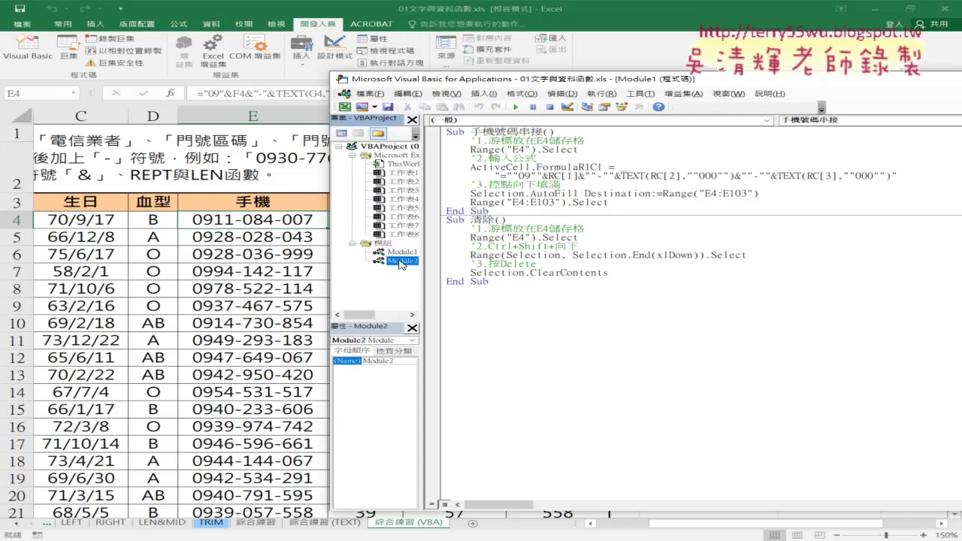
pyautogui.doubleClick(402, 261)
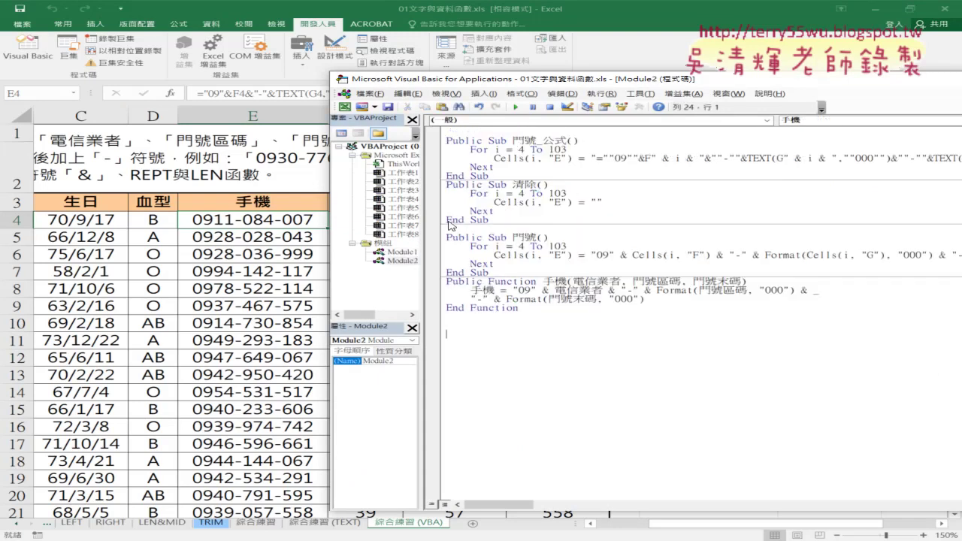
pyautogui.rightClick(373, 244)
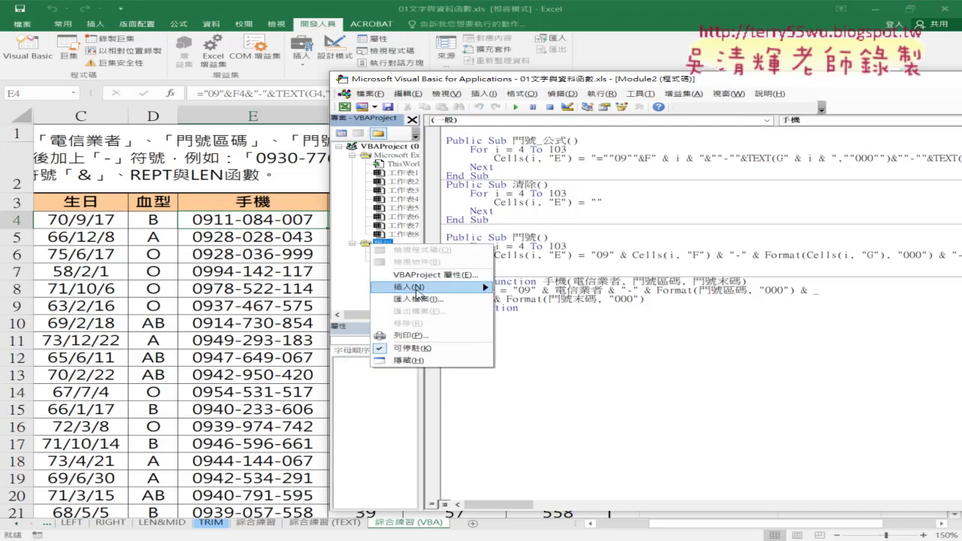
pyautogui.moveTo(410, 288)
pyautogui.click(547, 221)
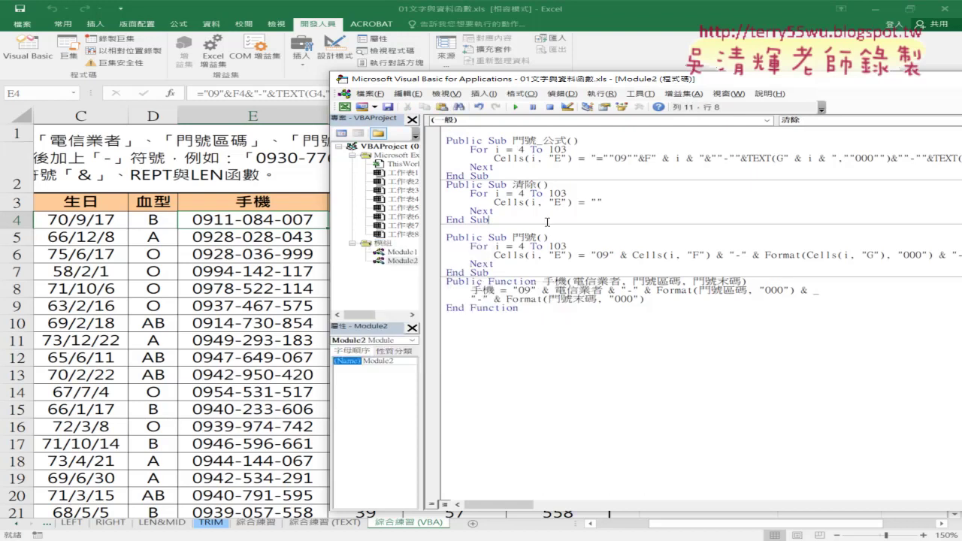
pyautogui.doubleClick(403, 255)
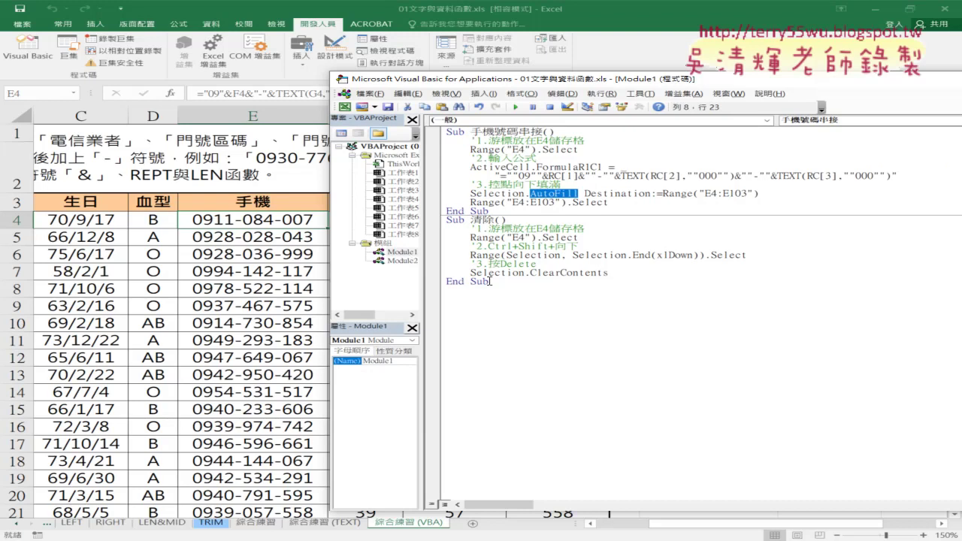
pyautogui.doubleClick(403, 261)
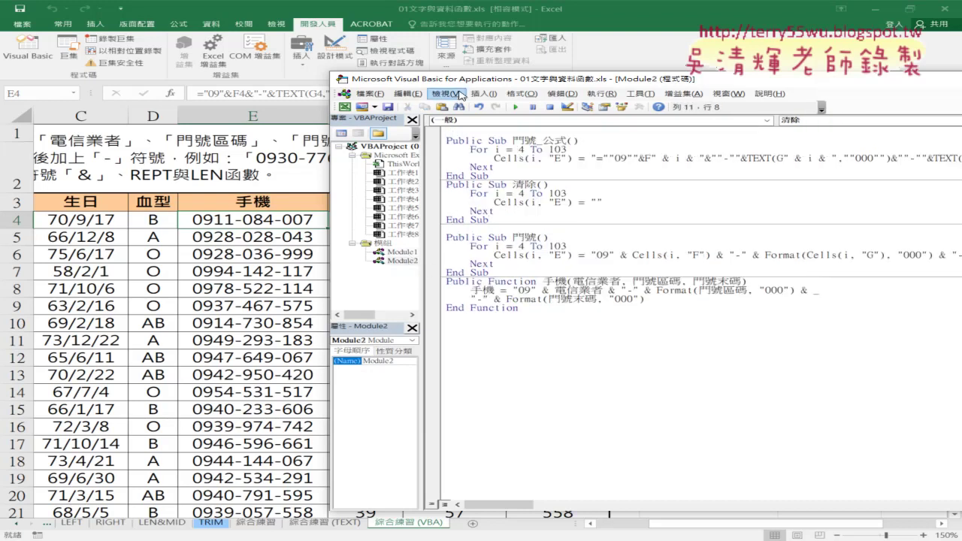
pyautogui.doubleClick(398, 253)
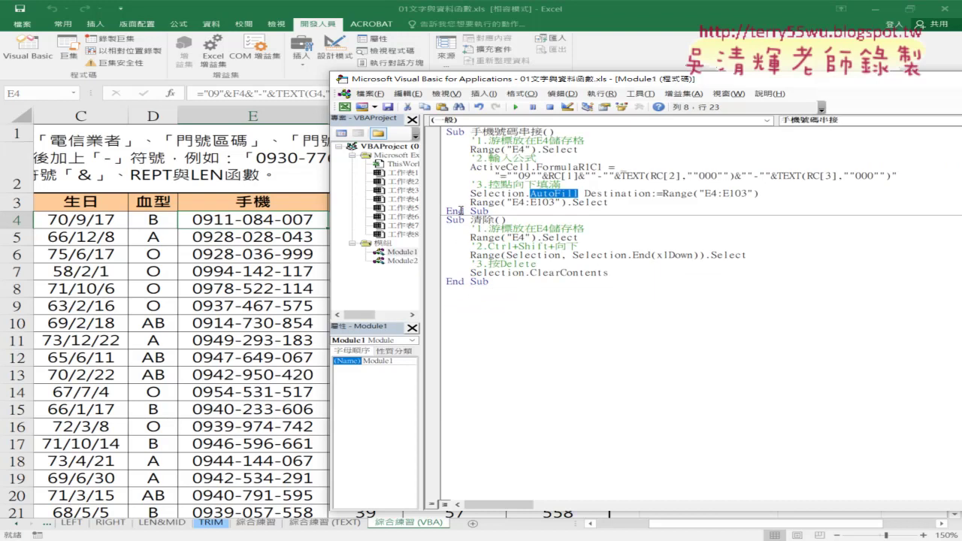
pyautogui.doubleClick(403, 261)
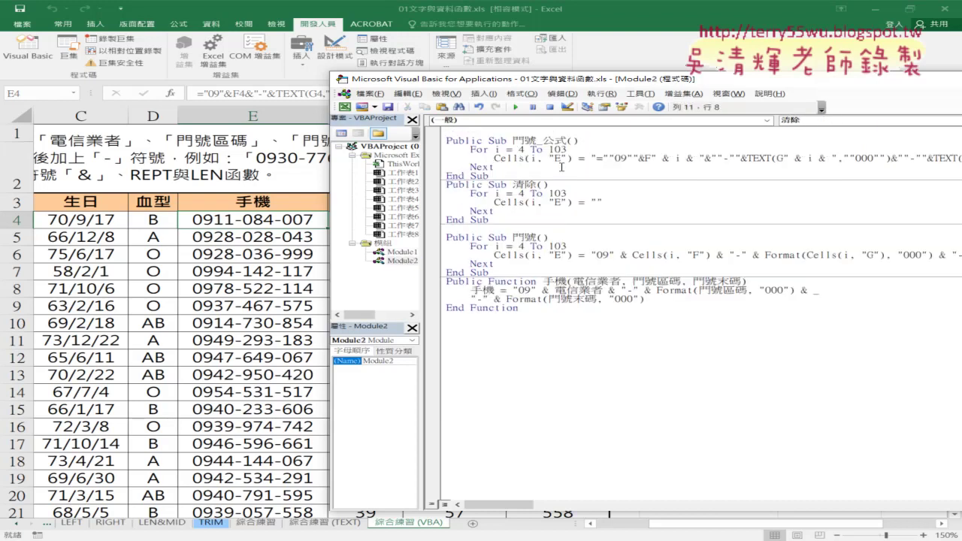
pyautogui.moveTo(536, 84)
pyautogui.mouseDown()
pyautogui.moveTo(419, 136)
pyautogui.moveTo(309, 244)
pyautogui.mouseUp()
pyautogui.moveTo(267, 318); pyautogui.dragTo(345, 322)
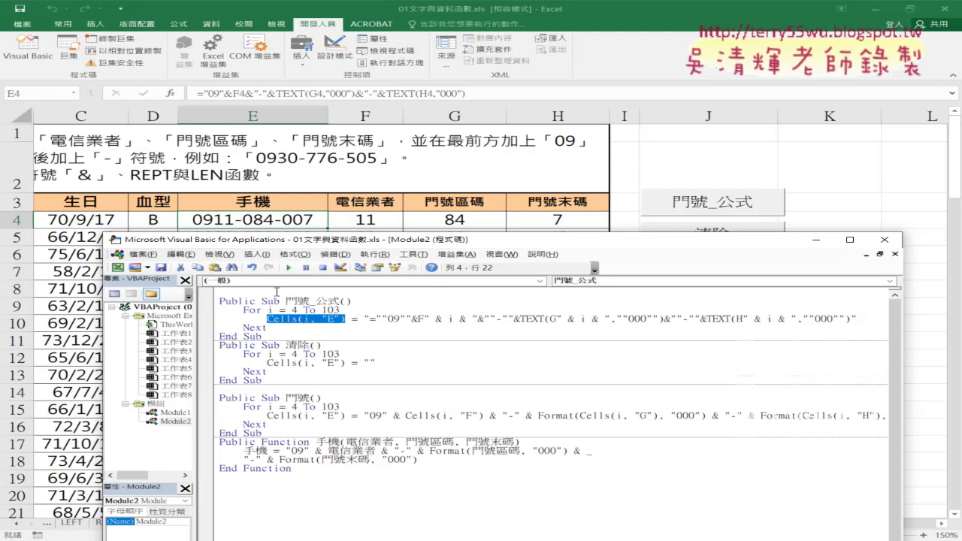
pyautogui.doubleClick(293, 309)
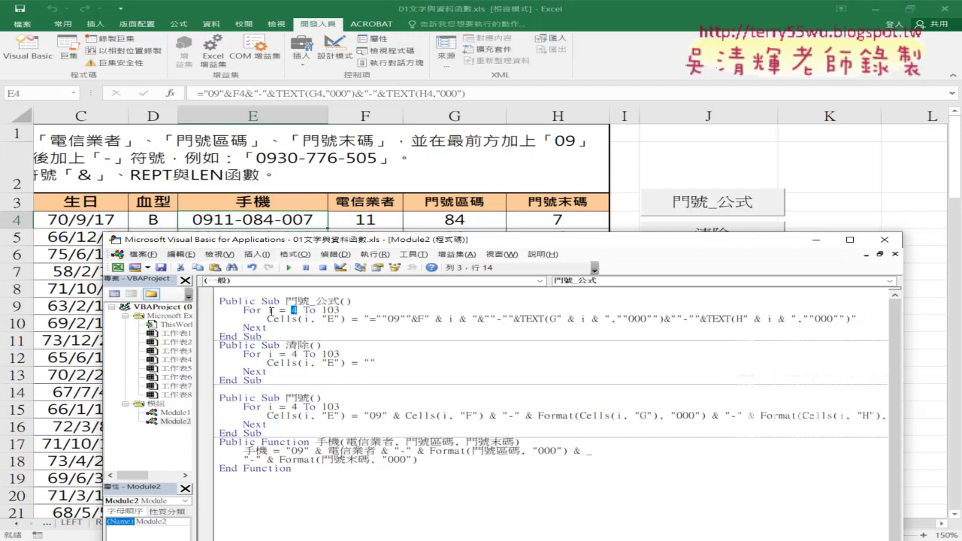
pyautogui.moveTo(243, 310); pyautogui.dragTo(343, 310)
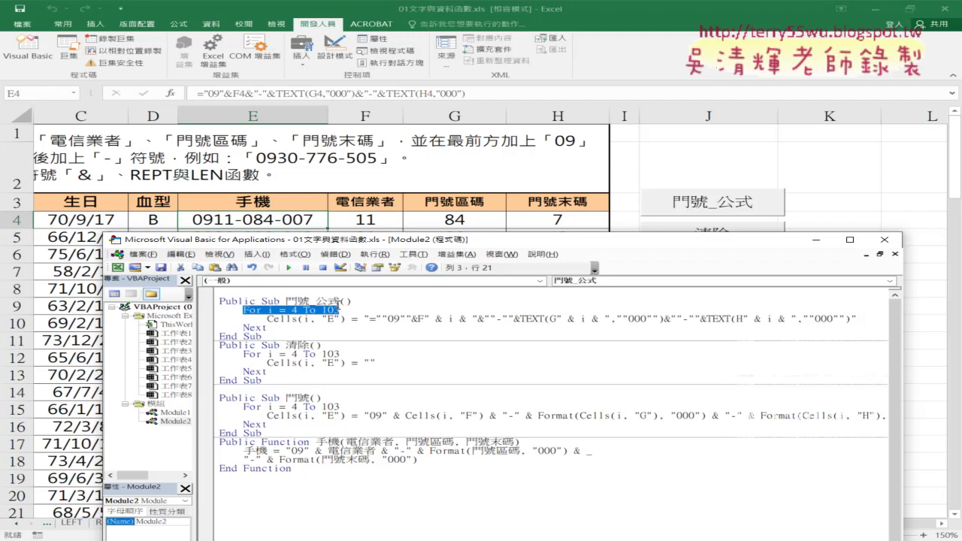
pyautogui.moveTo(374, 319); pyautogui.dragTo(850, 319)
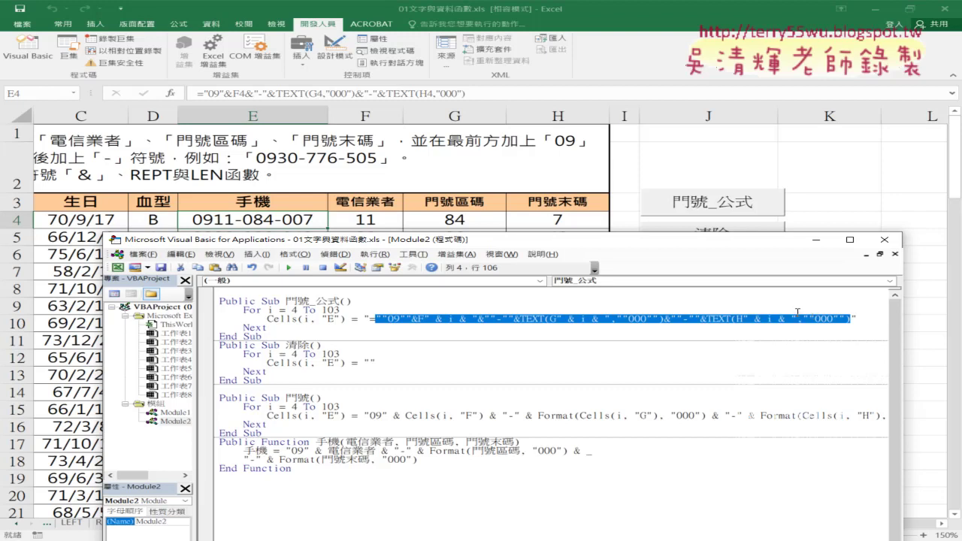
pyautogui.moveTo(339, 309); pyautogui.dragTo(286, 310)
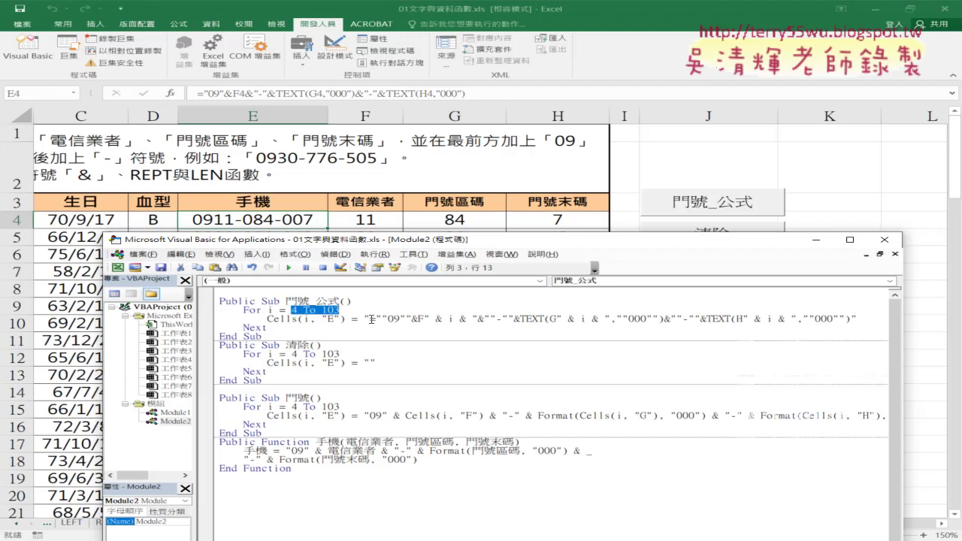
pyautogui.moveTo(368, 318); pyautogui.dragTo(853, 317)
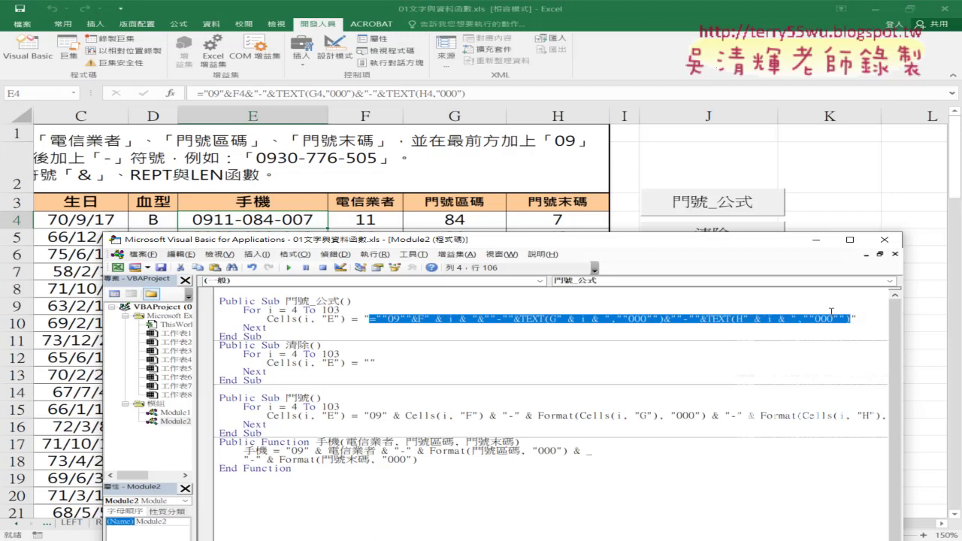
pyautogui.doubleClick(370, 362)
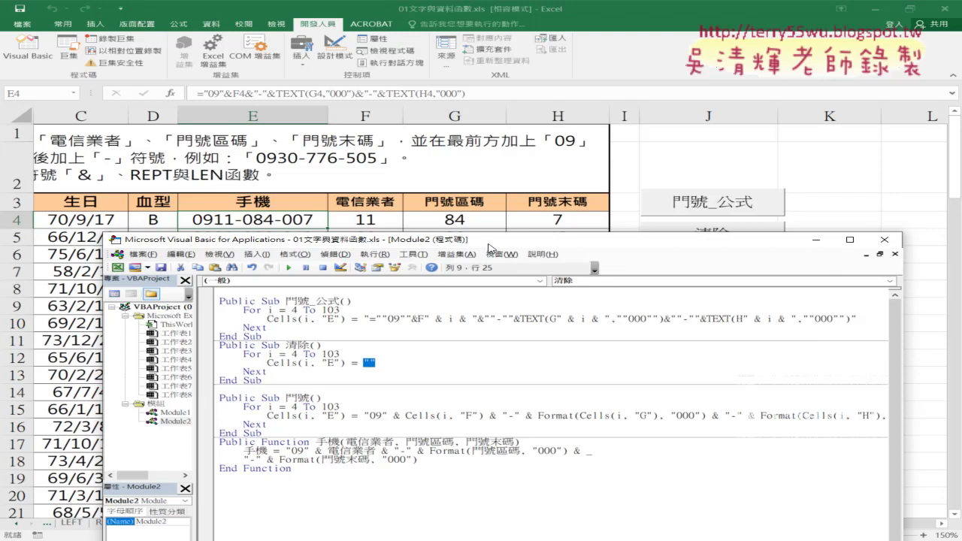
# Run 清除 to empty column E, select blank E4, and show the 清除 code's empty-string assignment.
pyautogui.click(645, 170)
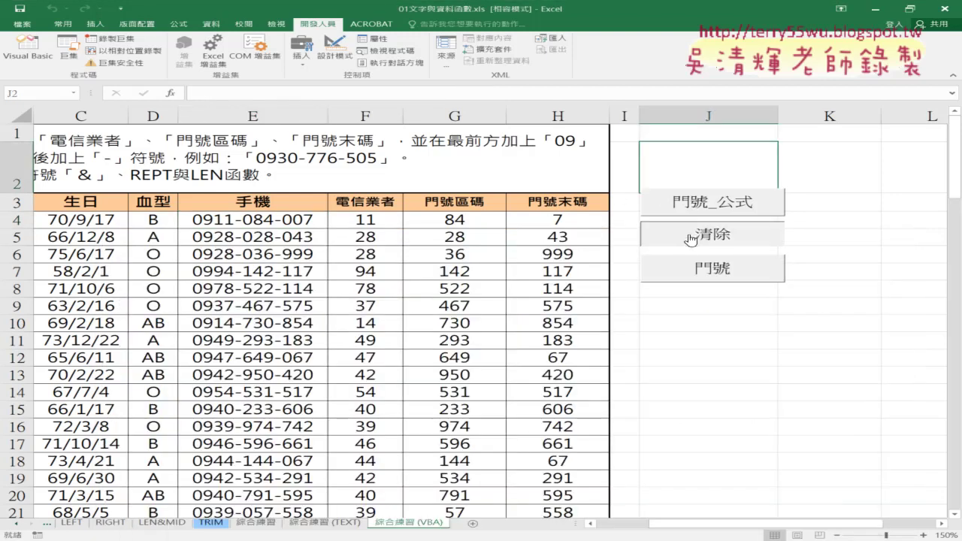
pyautogui.click(692, 235)
pyautogui.click(269, 224)
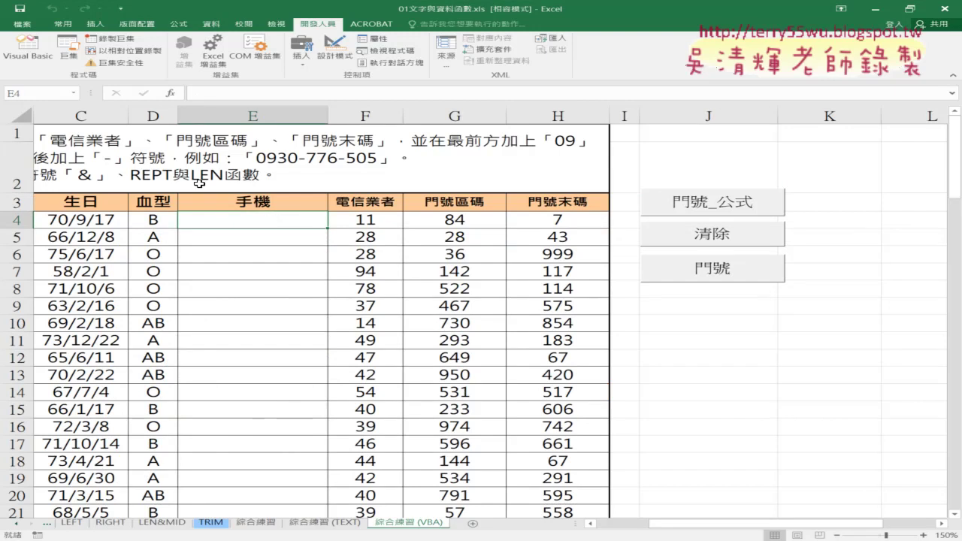
pyautogui.click(28, 47)
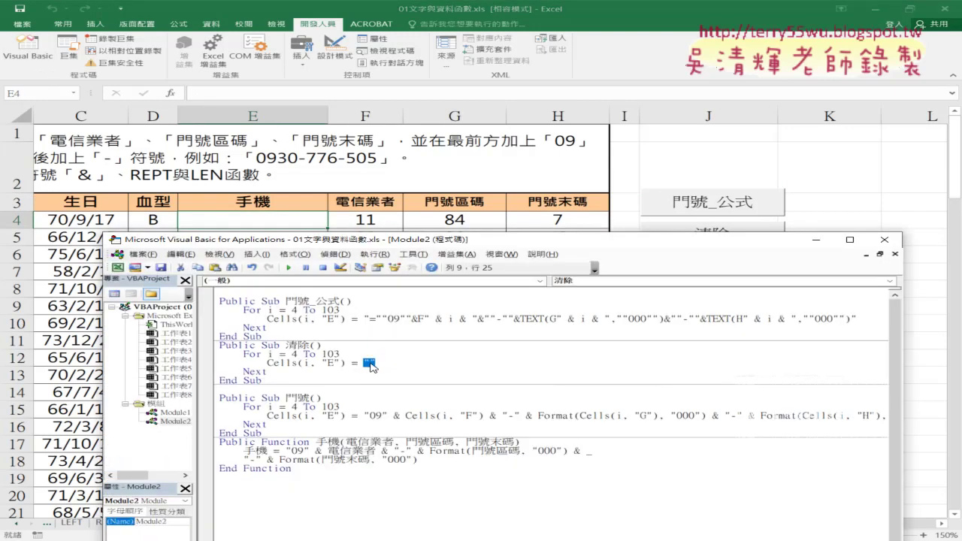
pyautogui.click(367, 364)
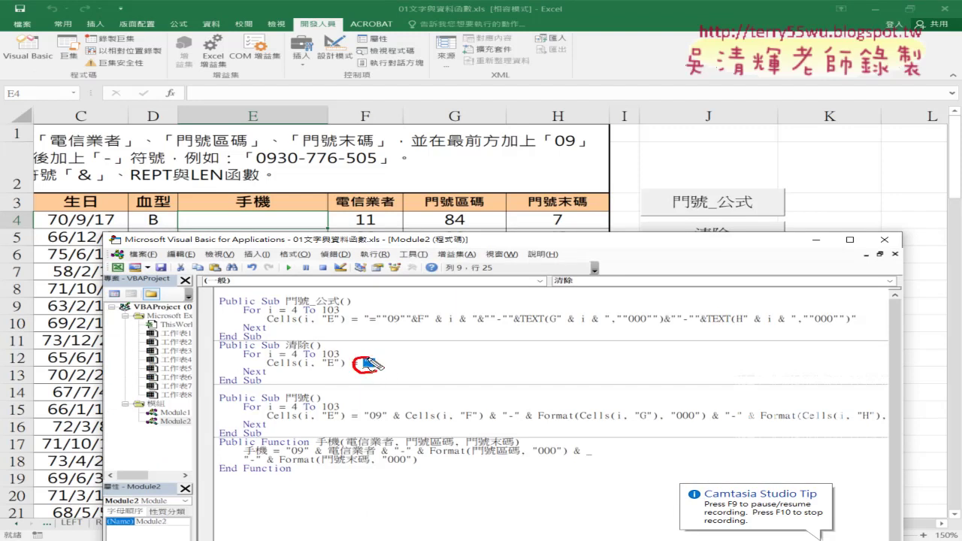
pyautogui.moveTo(368, 364)
pyautogui.mouseDown()
pyautogui.moveTo(302, 238)
pyautogui.moveTo(260, 231)
pyautogui.mouseUp()
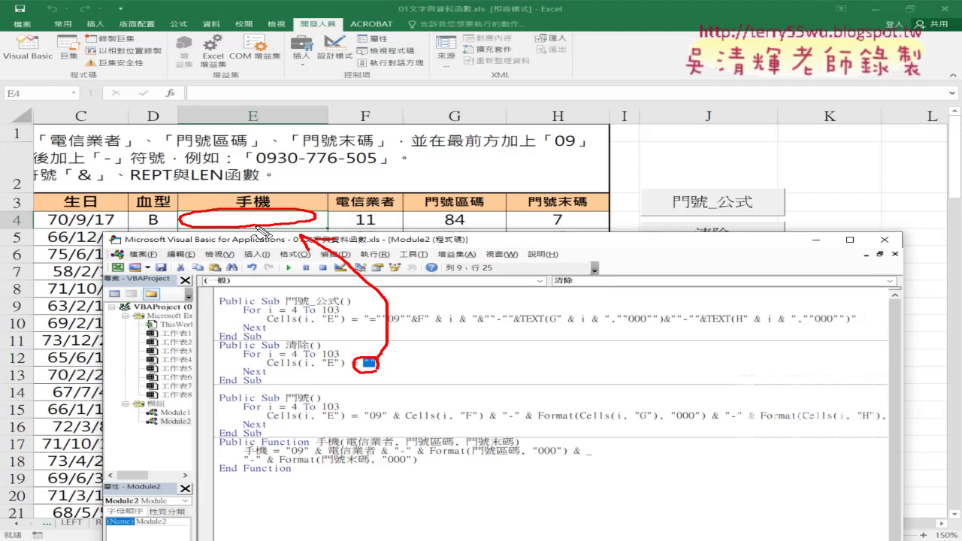
pyautogui.press('Escape')
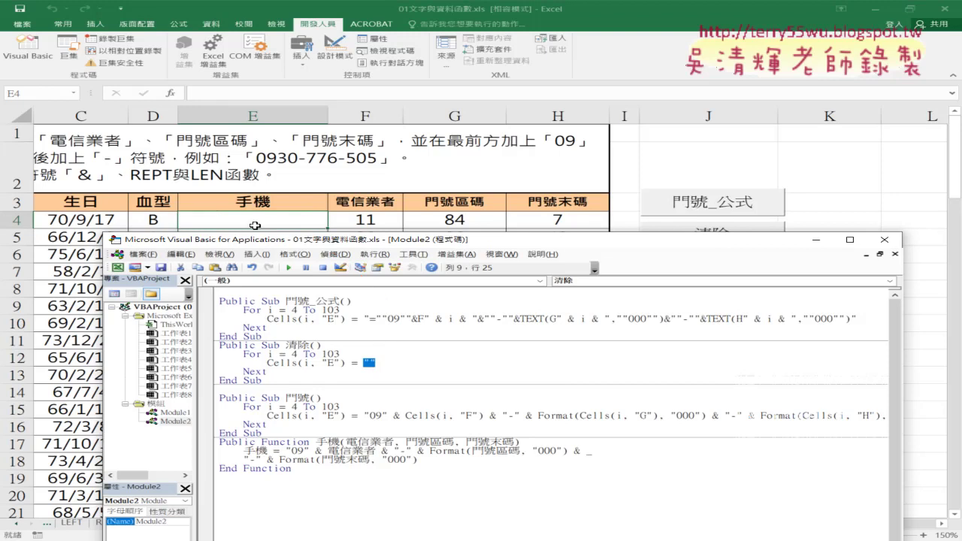
pyautogui.click(581, 216)
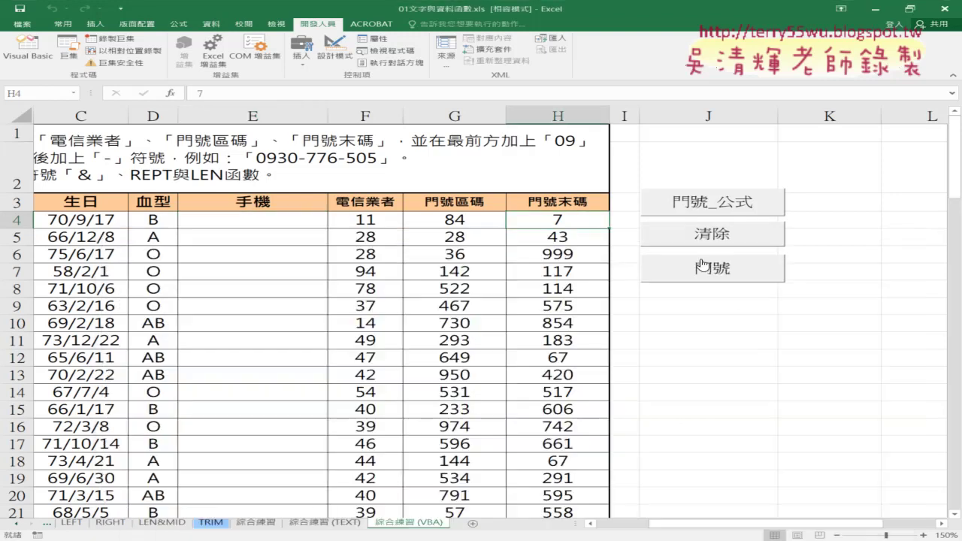
pyautogui.click(690, 203)
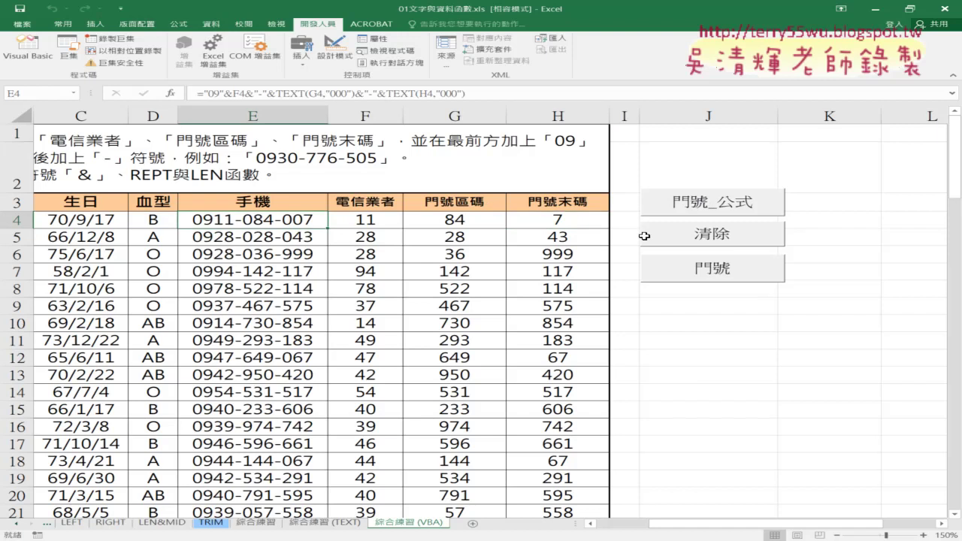
pyautogui.click(703, 271)
pyautogui.click(648, 311)
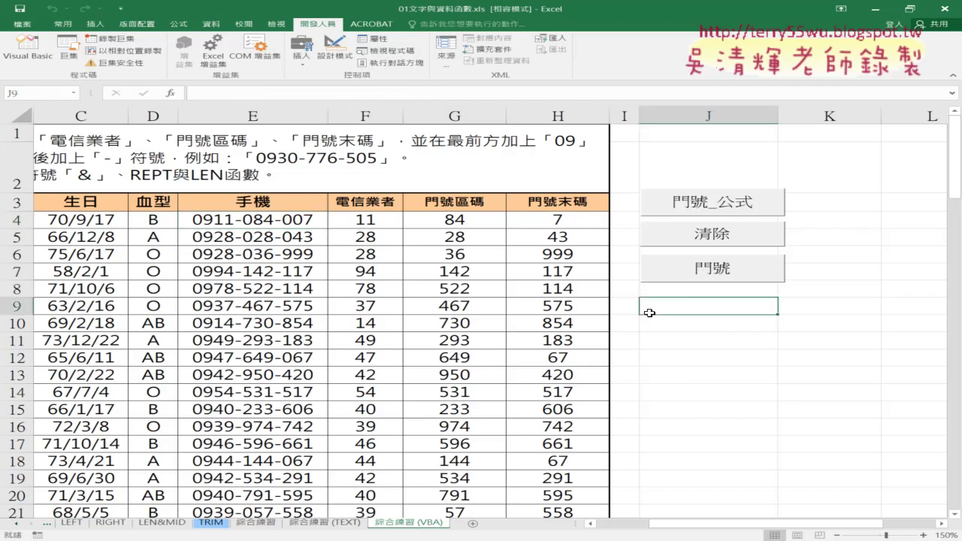
pyautogui.click(712, 239)
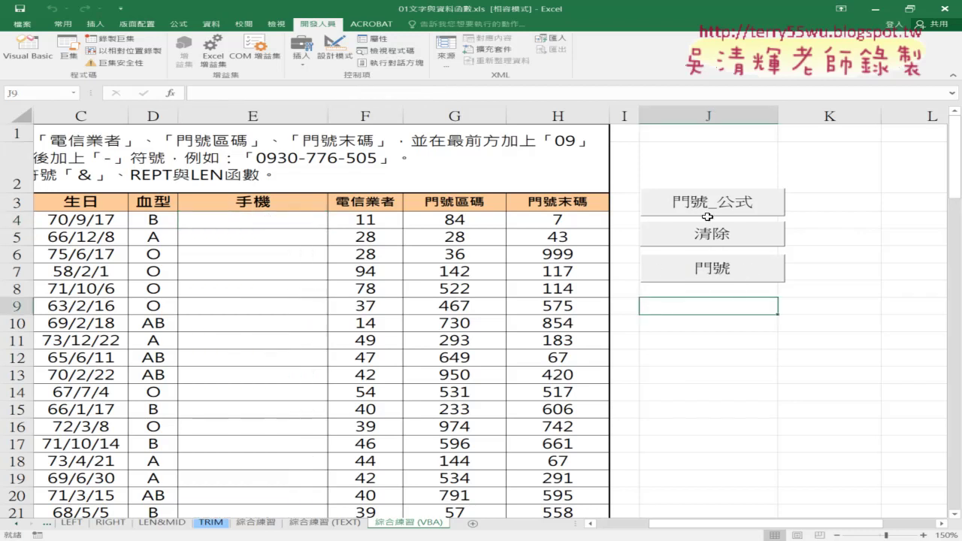
pyautogui.click(712, 271)
pyautogui.click(299, 224)
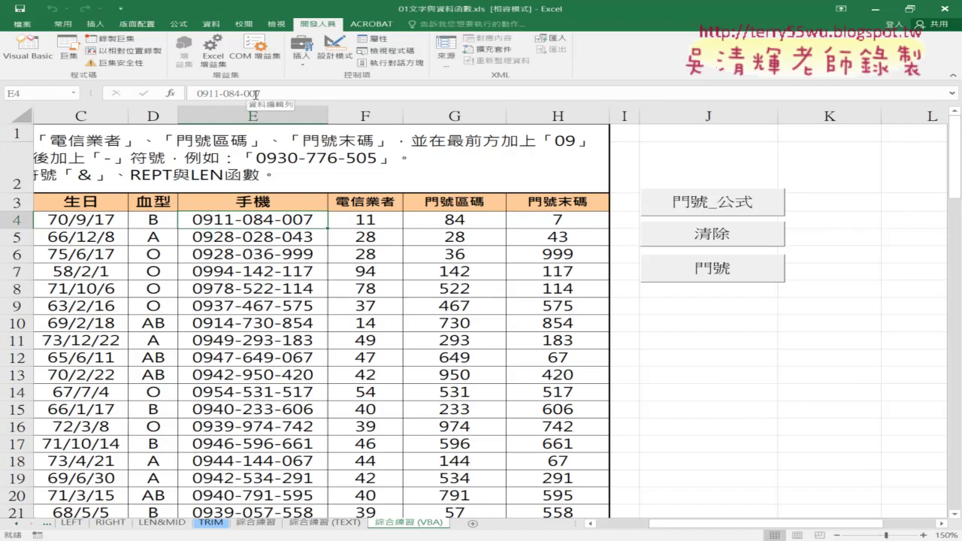
# Compare 門號_公式's formula string with 門號's Format expression in the editor, then rerun 門號_公式.
pyautogui.click(28, 49)
pyautogui.moveTo(368, 318); pyautogui.dragTo(748, 329)
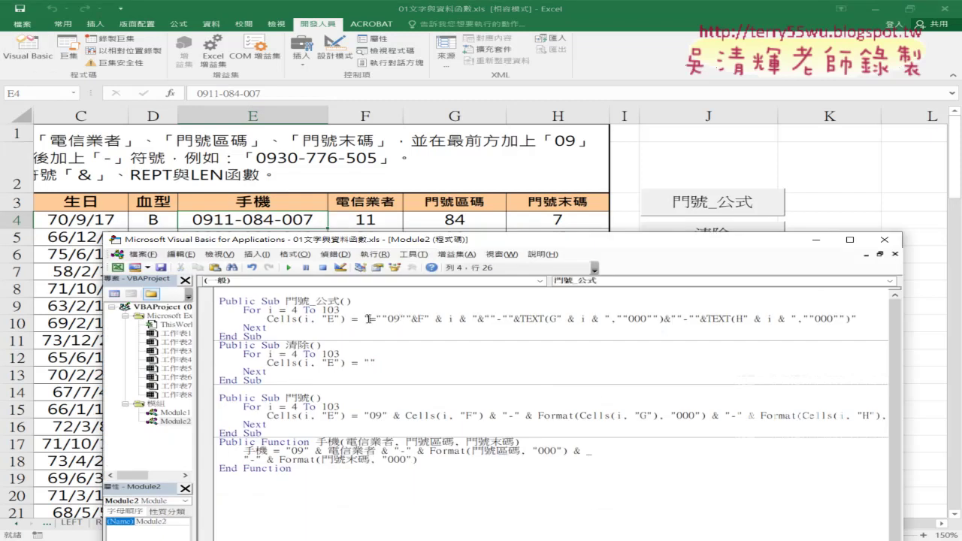
pyautogui.moveTo(843, 327); pyautogui.dragTo(850, 319)
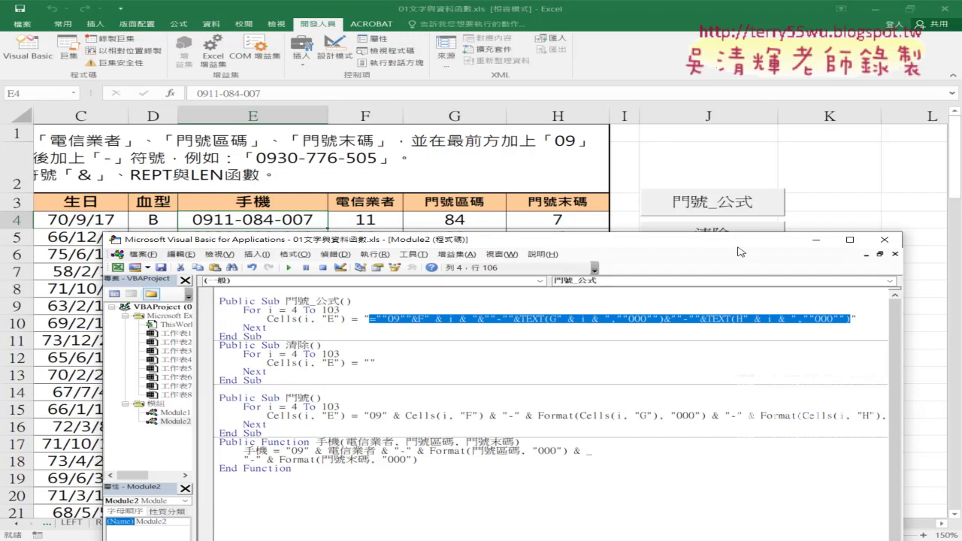
pyautogui.moveTo(738, 246); pyautogui.dragTo(731, 302)
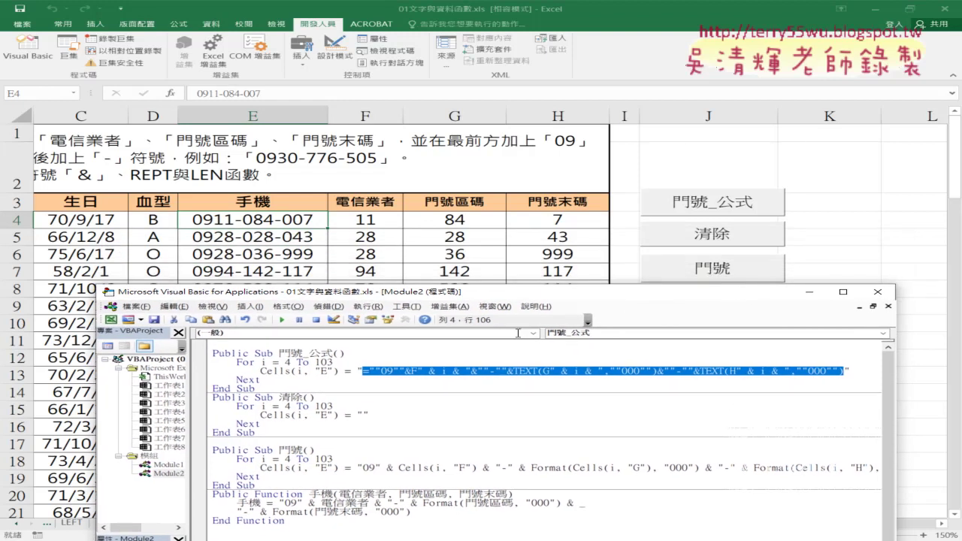
pyautogui.moveTo(360, 467); pyautogui.dragTo(875, 468)
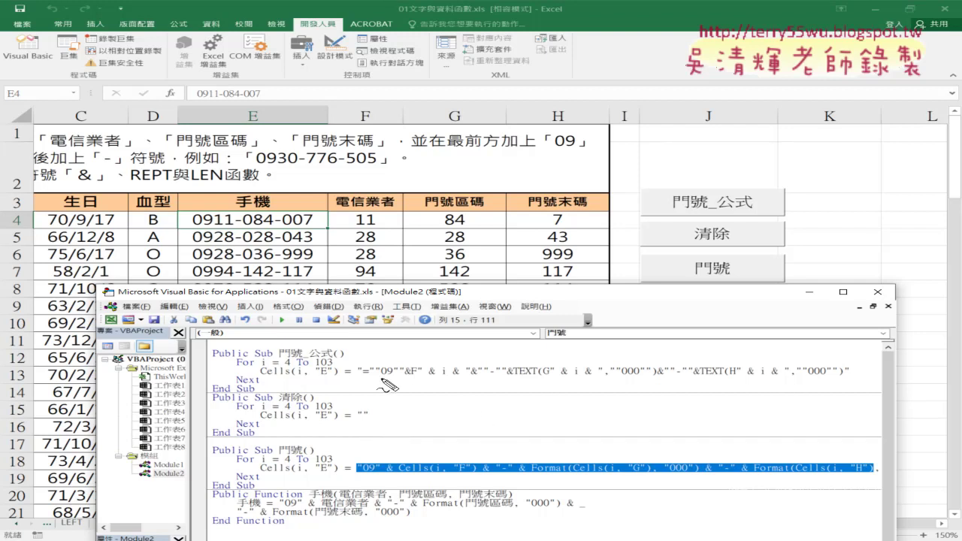
pyautogui.moveTo(382, 378); pyautogui.dragTo(434, 379)
pyautogui.moveTo(409, 347)
pyautogui.mouseDown()
pyautogui.moveTo(418, 357)
pyautogui.moveTo(335, 361)
pyautogui.moveTo(340, 370)
pyautogui.mouseUp()
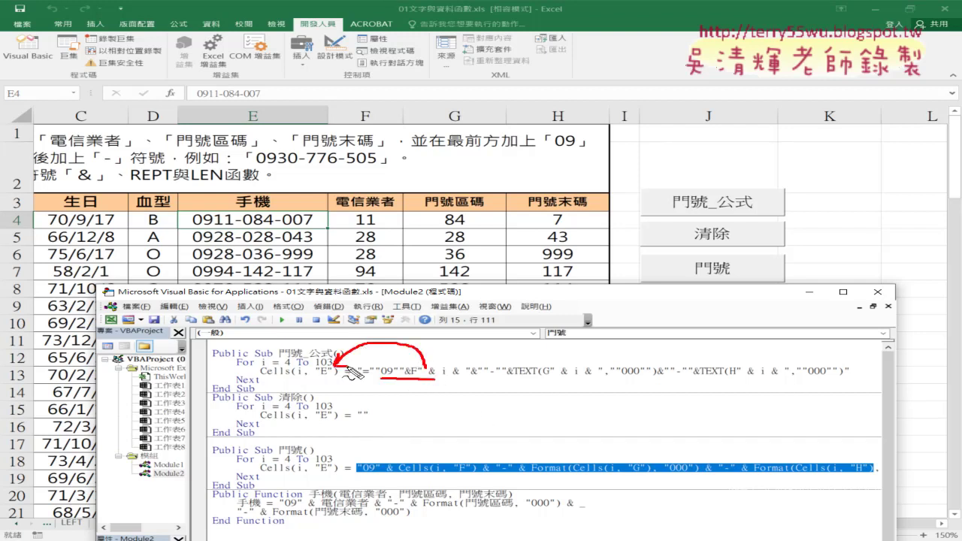
pyautogui.moveTo(393, 454)
pyautogui.mouseDown()
pyautogui.moveTo(344, 437)
pyautogui.moveTo(315, 454)
pyautogui.moveTo(331, 454)
pyautogui.mouseUp()
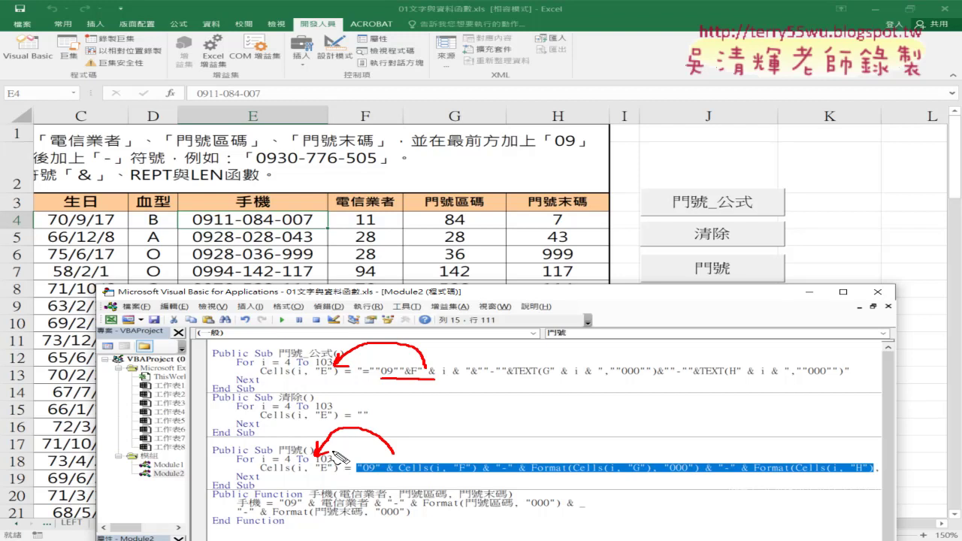
pyautogui.moveTo(287, 334); pyautogui.dragTo(306, 332)
pyautogui.press('Escape')
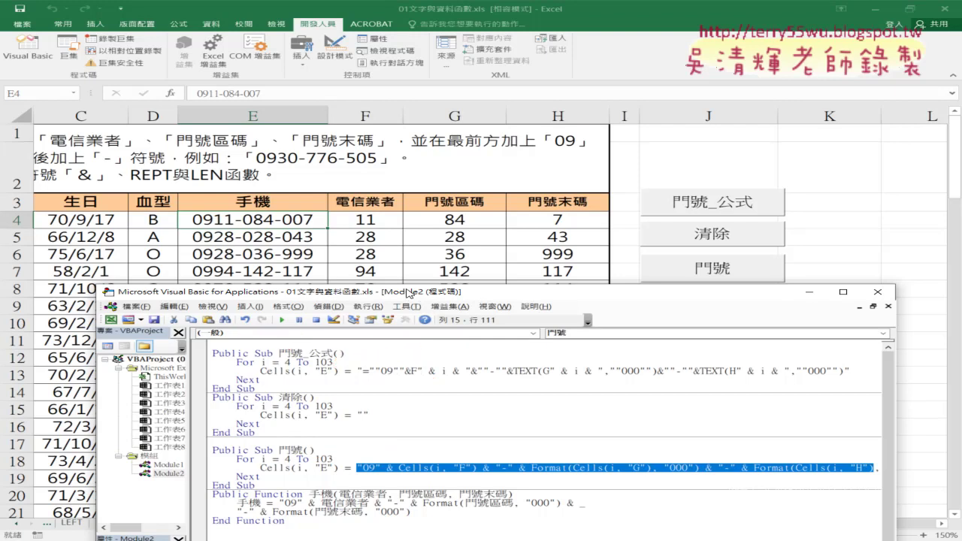
pyautogui.click(275, 219)
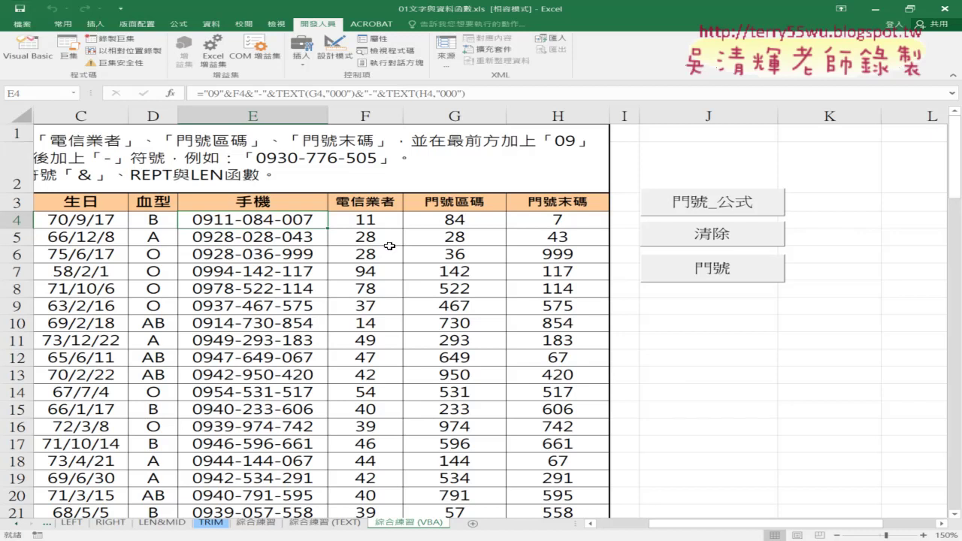
pyautogui.click(695, 272)
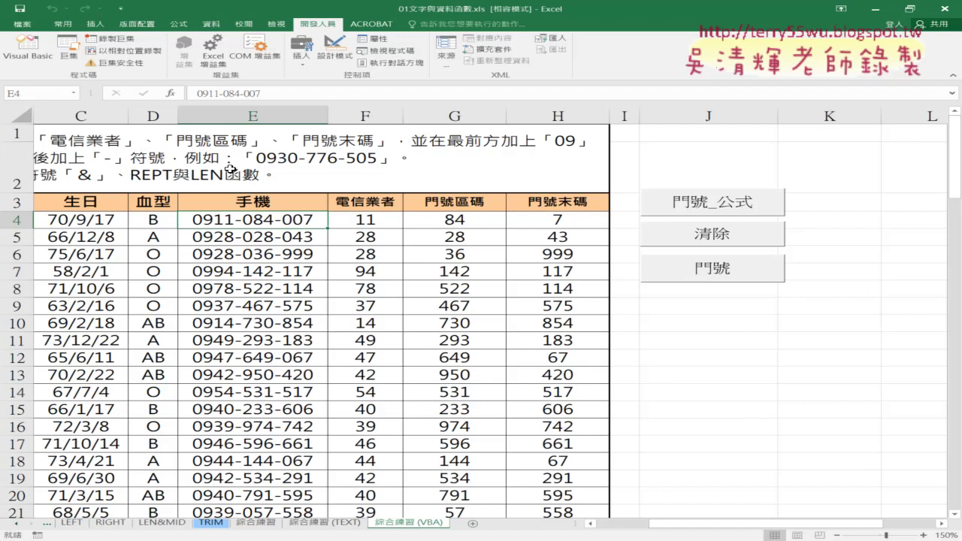
pyautogui.click(193, 94)
pyautogui.moveTo(193, 93); pyautogui.dragTo(300, 96)
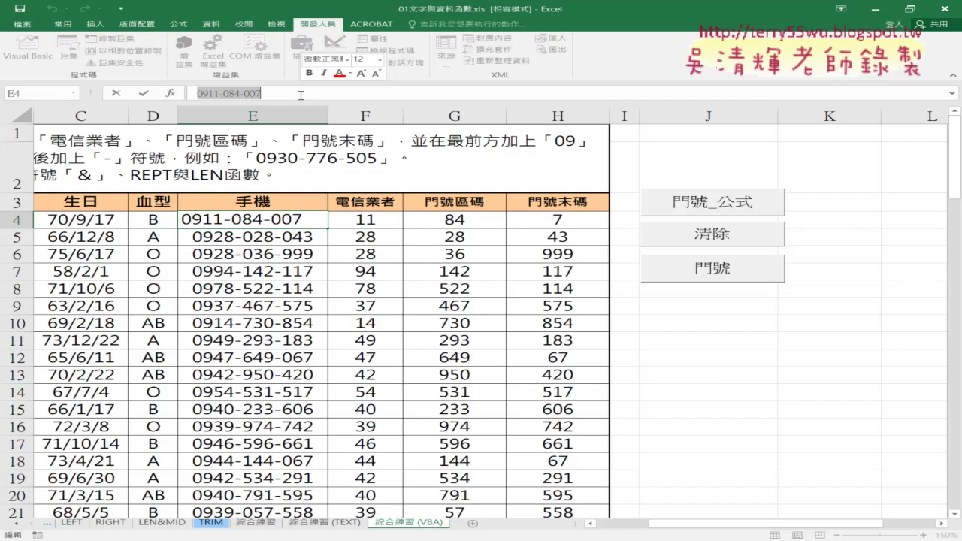
pyautogui.click(690, 207)
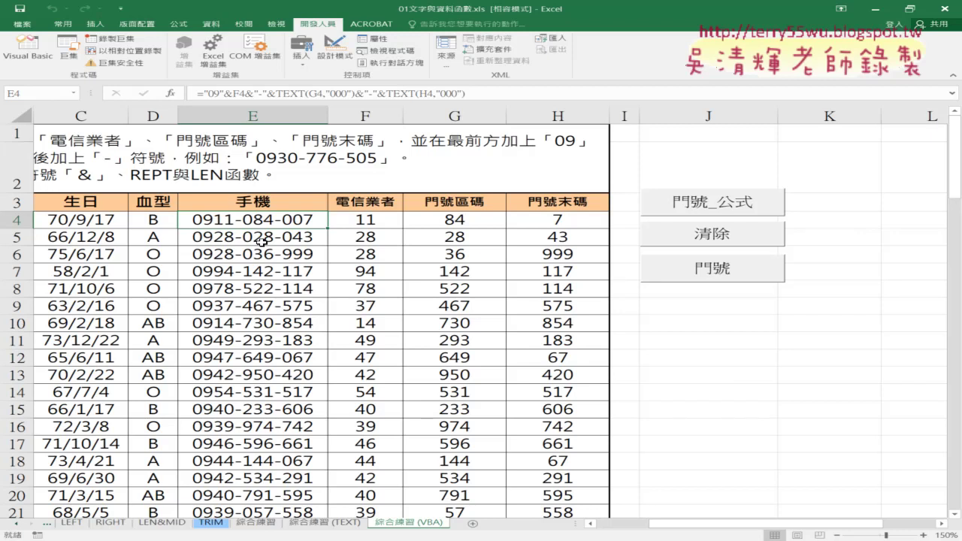
# Reopen the VBA editor and highlight the formula string and the custom 手機 Function keyword.
pyautogui.click(28, 47)
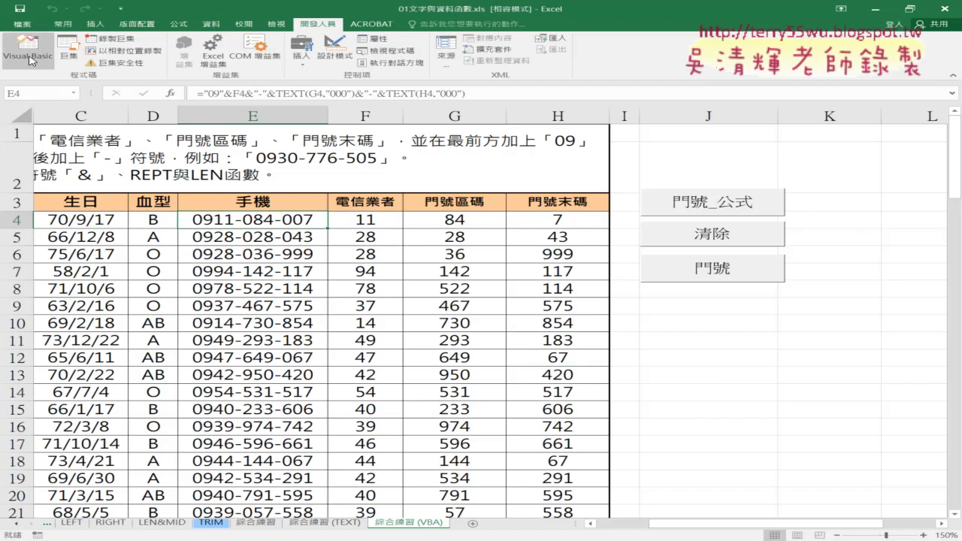
pyautogui.moveTo(367, 293); pyautogui.dragTo(331, 214)
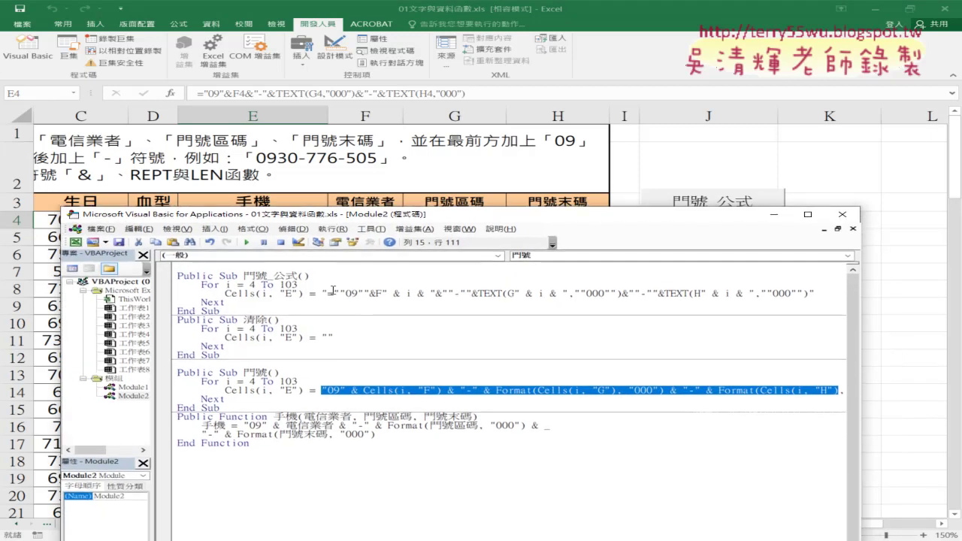
pyautogui.moveTo(326, 293); pyautogui.dragTo(808, 292)
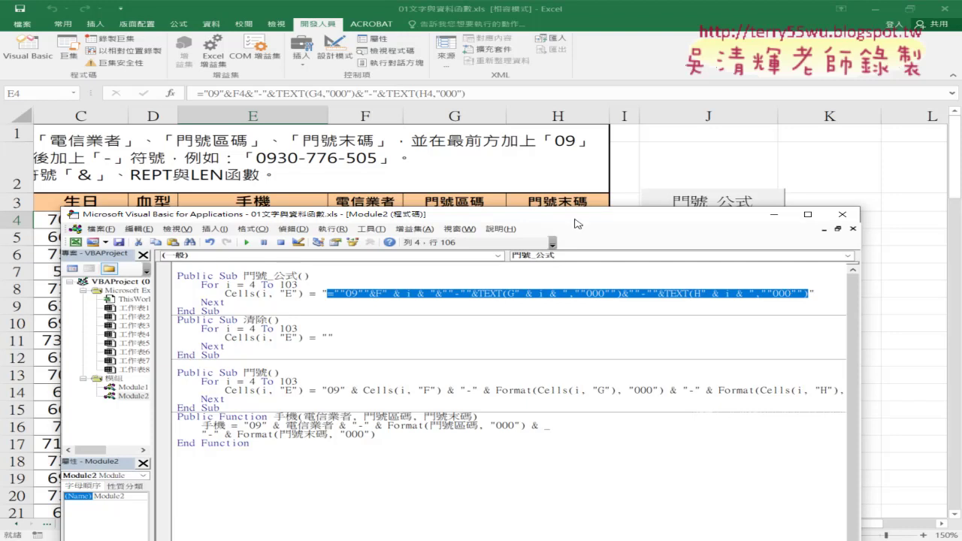
pyautogui.moveTo(575, 219); pyautogui.dragTo(622, 140)
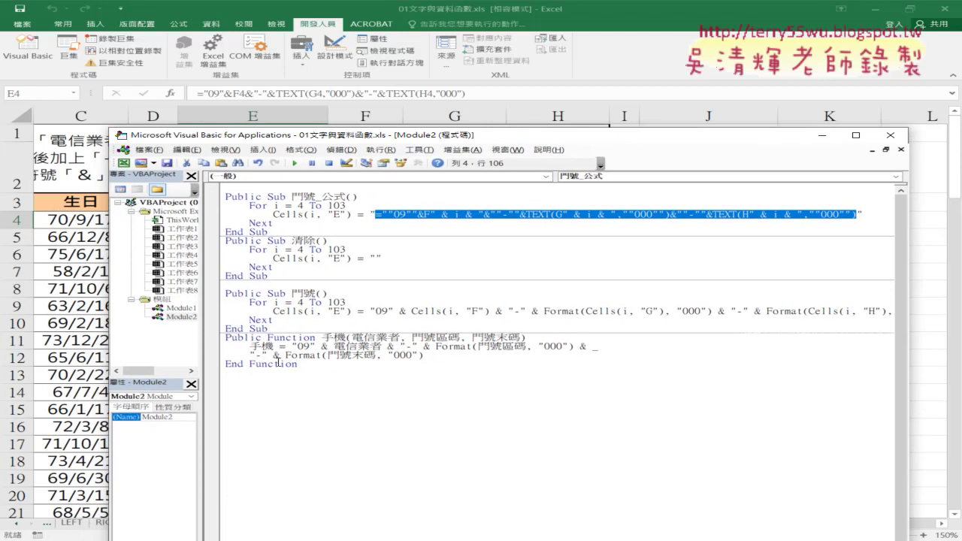
pyautogui.moveTo(267, 339)
pyautogui.mouseDown()
pyautogui.moveTo(317, 338)
pyautogui.moveTo(270, 189)
pyautogui.moveTo(289, 203)
pyautogui.moveTo(337, 208)
pyautogui.mouseUp()
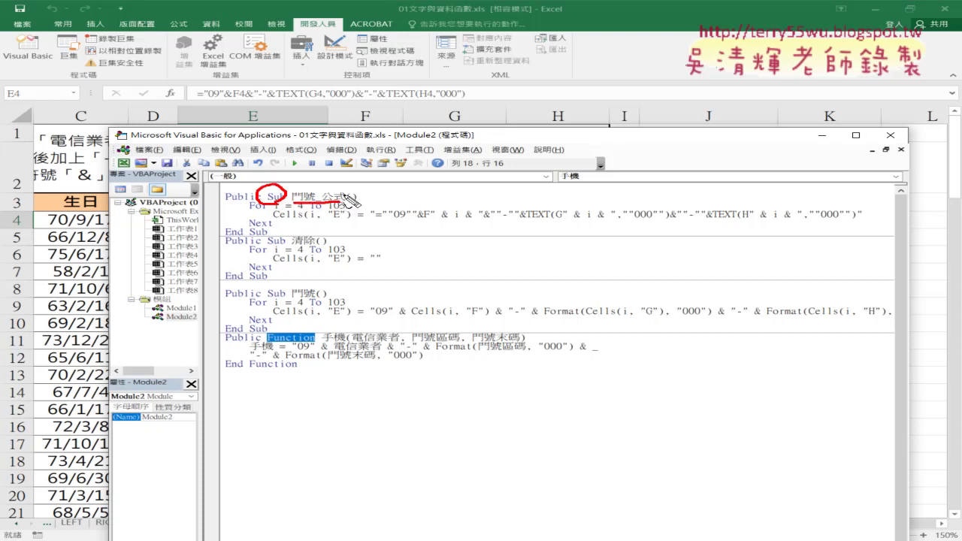
pyautogui.press('Escape')
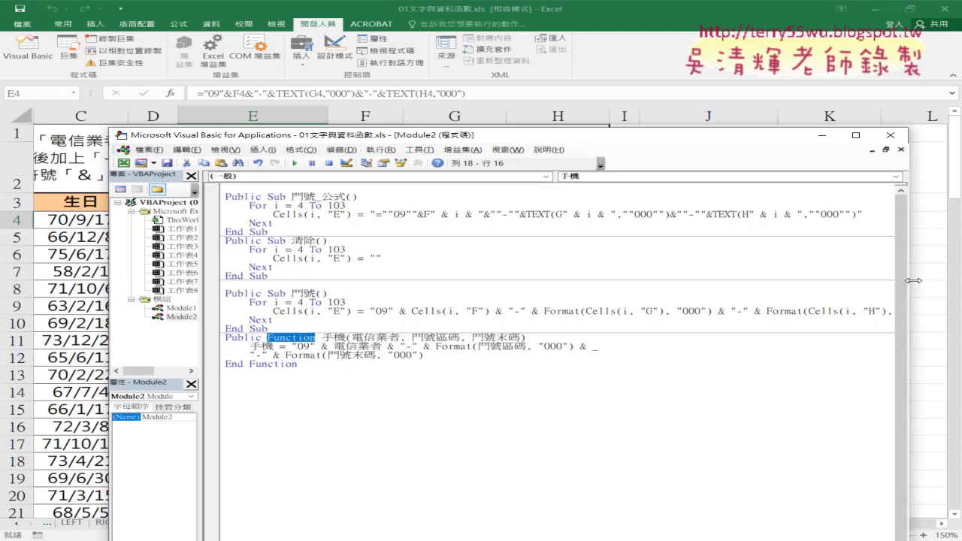
# Narrow the code window beside the macro buttons, then bring the 綜合練習 (VBA) worksheet back to front.
pyautogui.moveTo(913, 281); pyautogui.dragTo(617, 287)
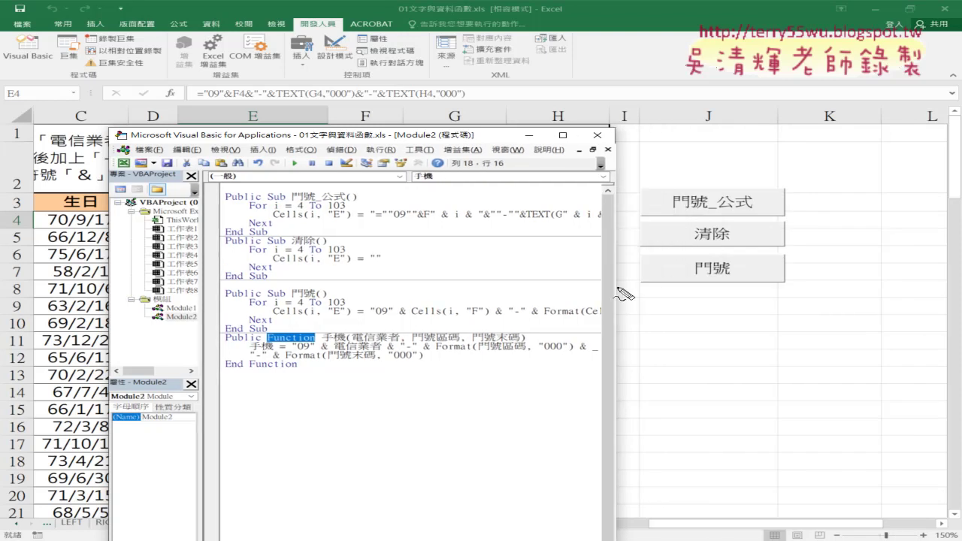
pyautogui.moveTo(273, 202); pyautogui.dragTo(290, 206)
pyautogui.moveTo(227, 243); pyautogui.dragTo(268, 236)
pyautogui.moveTo(301, 205)
pyautogui.mouseDown()
pyautogui.moveTo(325, 188)
pyautogui.moveTo(612, 120)
pyautogui.moveTo(695, 185)
pyautogui.moveTo(722, 171)
pyautogui.mouseUp()
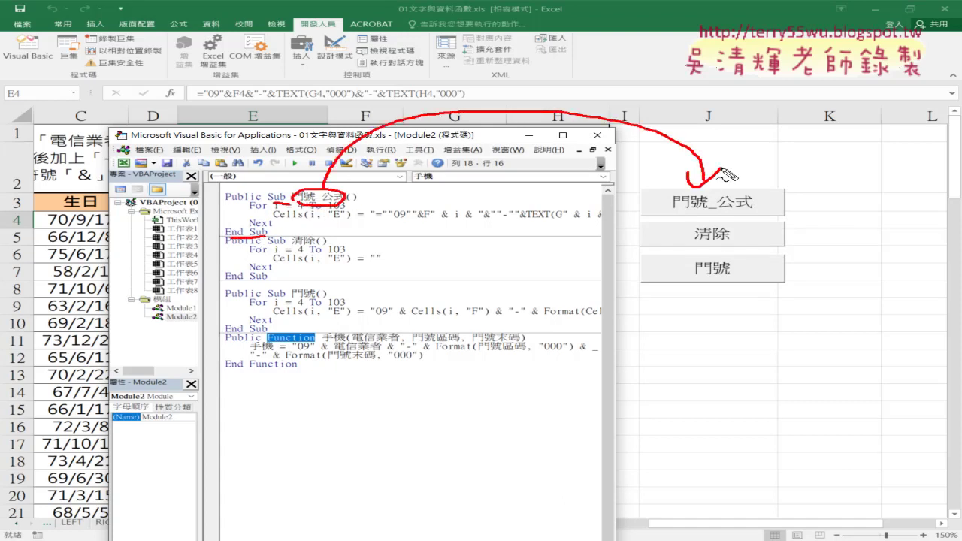
pyautogui.moveTo(290, 245)
pyautogui.mouseDown()
pyautogui.moveTo(687, 225)
pyautogui.moveTo(676, 239)
pyautogui.mouseUp()
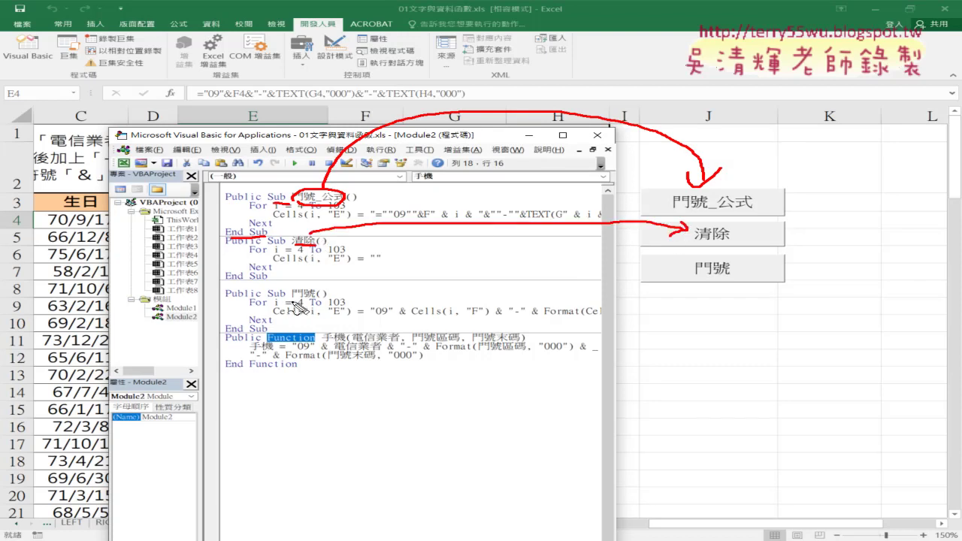
pyautogui.moveTo(290, 301); pyautogui.dragTo(311, 298)
pyautogui.moveTo(309, 287)
pyautogui.mouseDown()
pyautogui.moveTo(331, 272)
pyautogui.moveTo(676, 277)
pyautogui.moveTo(689, 285)
pyautogui.moveTo(742, 268)
pyautogui.moveTo(689, 287)
pyautogui.mouseUp()
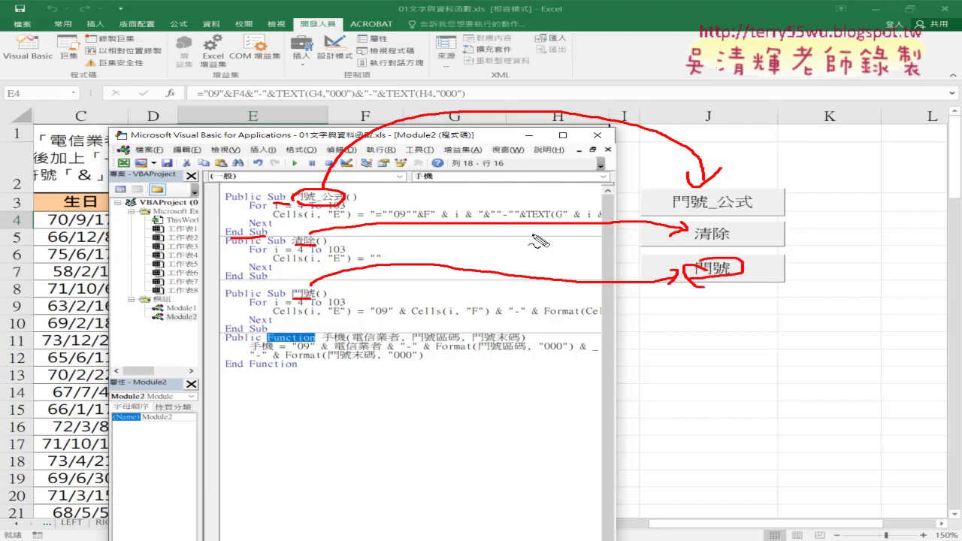
pyautogui.moveTo(295, 300); pyautogui.dragTo(331, 293)
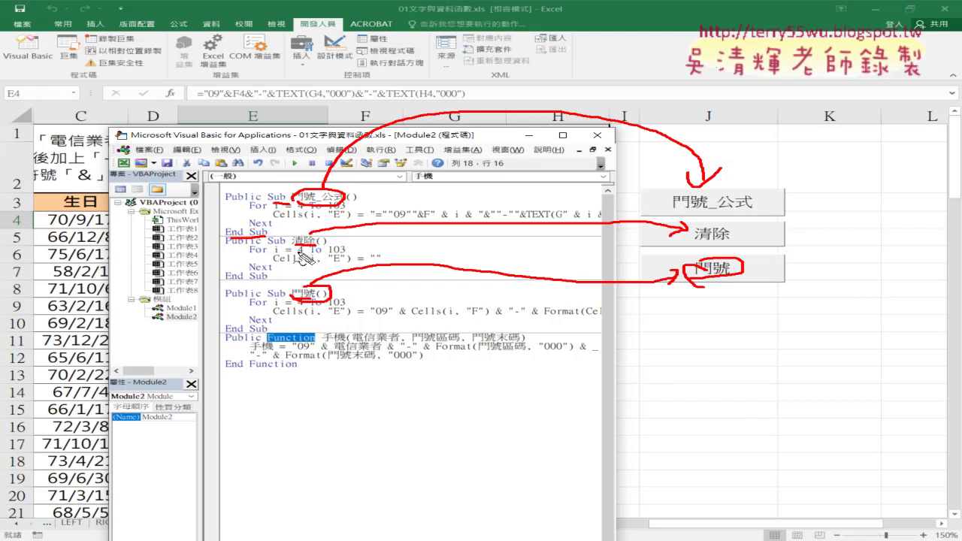
pyautogui.moveTo(303, 258); pyautogui.dragTo(294, 242)
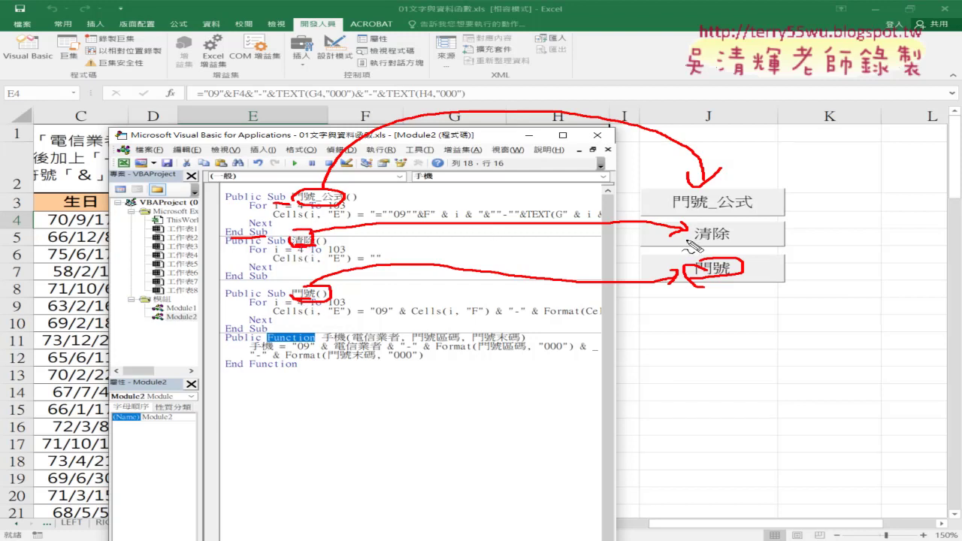
pyautogui.press('Escape')
pyautogui.click(706, 287)
# Clear the phone numbers from column E with 清除 and select cell E4.
pyautogui.click(712, 339)
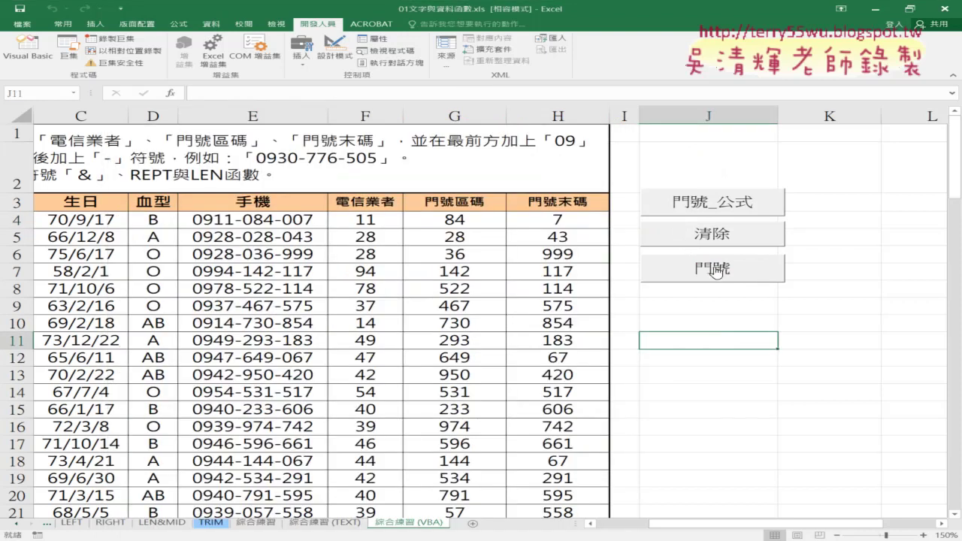
pyautogui.click(720, 247)
pyautogui.click(294, 226)
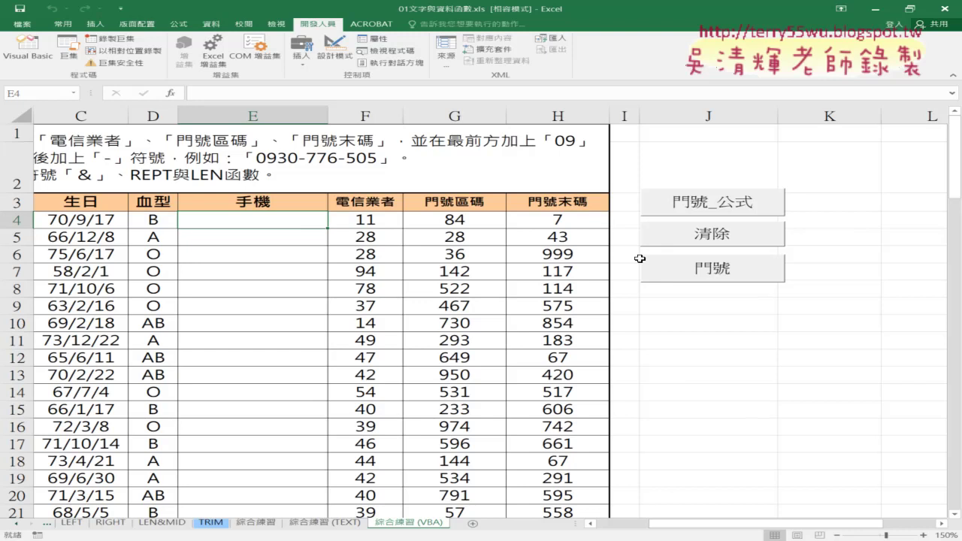
# Start a new function in E4 and list all function categories in Insert Function.
pyautogui.click(150, 106)
pyautogui.click(172, 95)
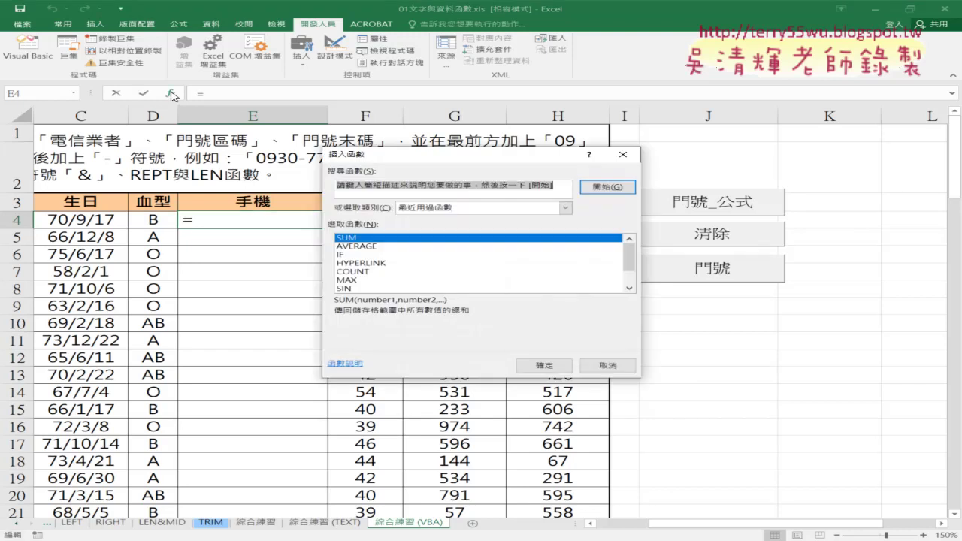
pyautogui.moveTo(394, 158); pyautogui.dragTo(607, 130)
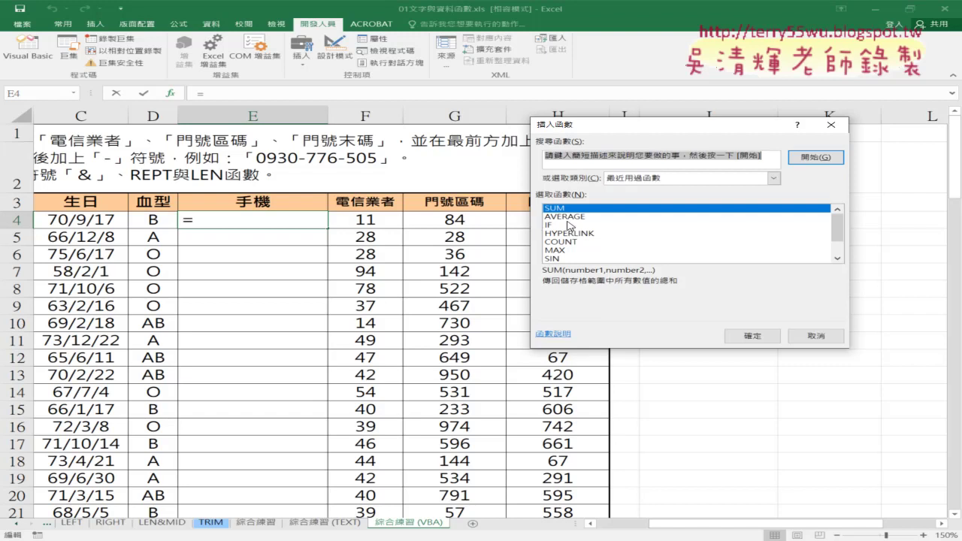
pyautogui.click(716, 181)
pyautogui.click(652, 197)
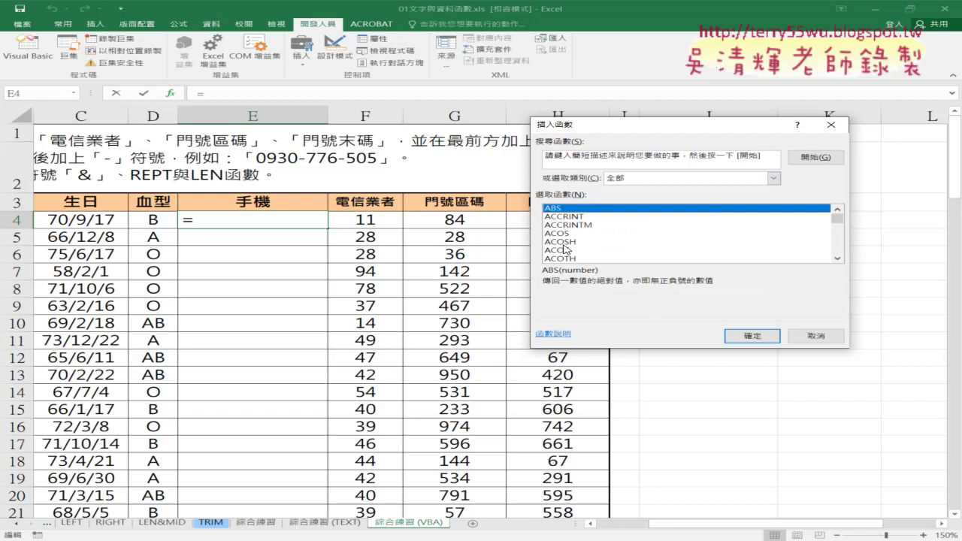
pyautogui.click(647, 181)
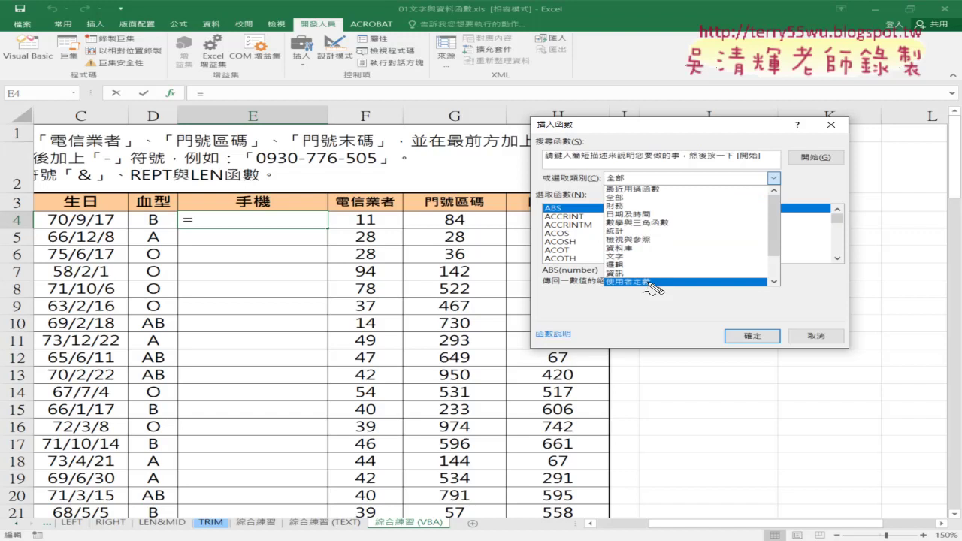
pyautogui.moveTo(651, 284); pyautogui.dragTo(642, 276)
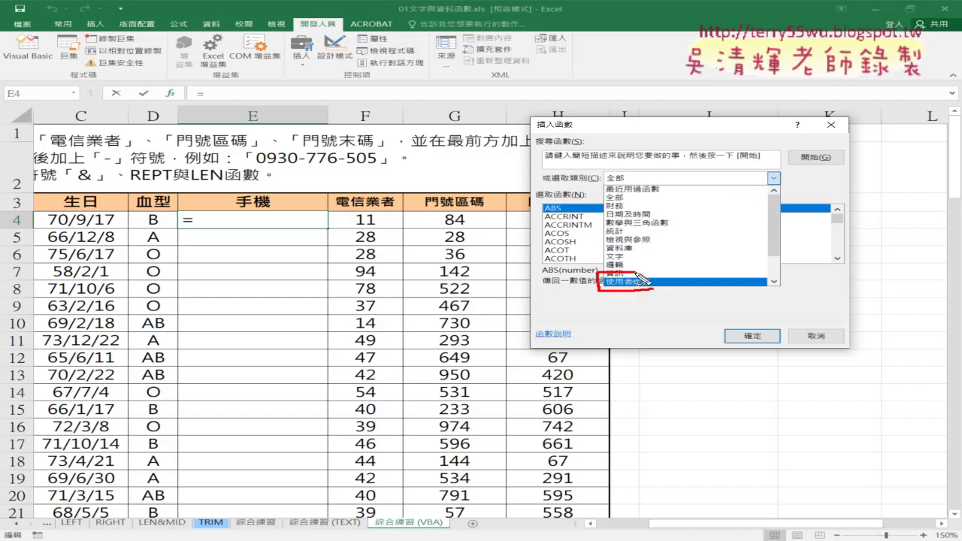
pyautogui.moveTo(698, 234)
pyautogui.mouseDown()
pyautogui.moveTo(657, 270)
pyautogui.moveTo(684, 275)
pyautogui.mouseUp()
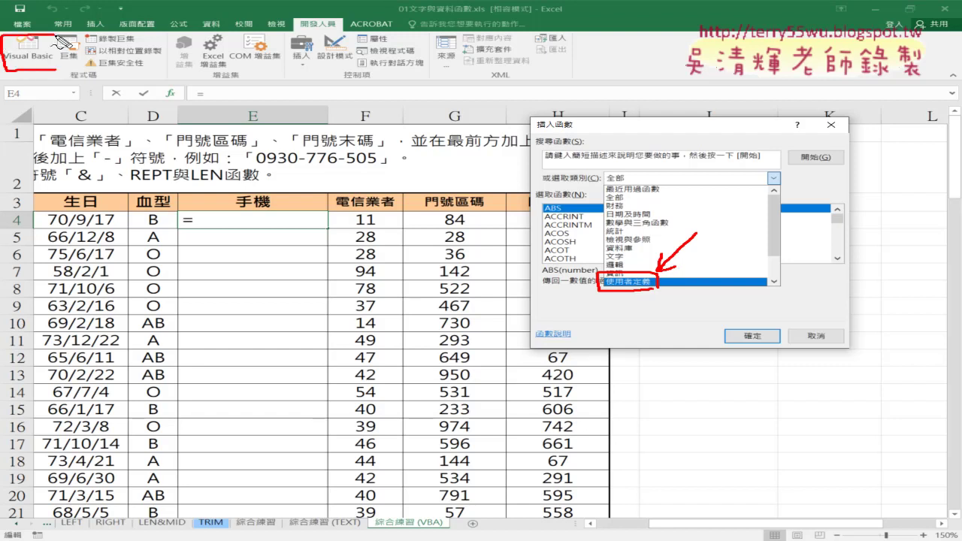
# Pick the 使用者定義 category and choose the custom 手機 function for E4.
pyautogui.moveTo(62, 68); pyautogui.dragTo(173, 95)
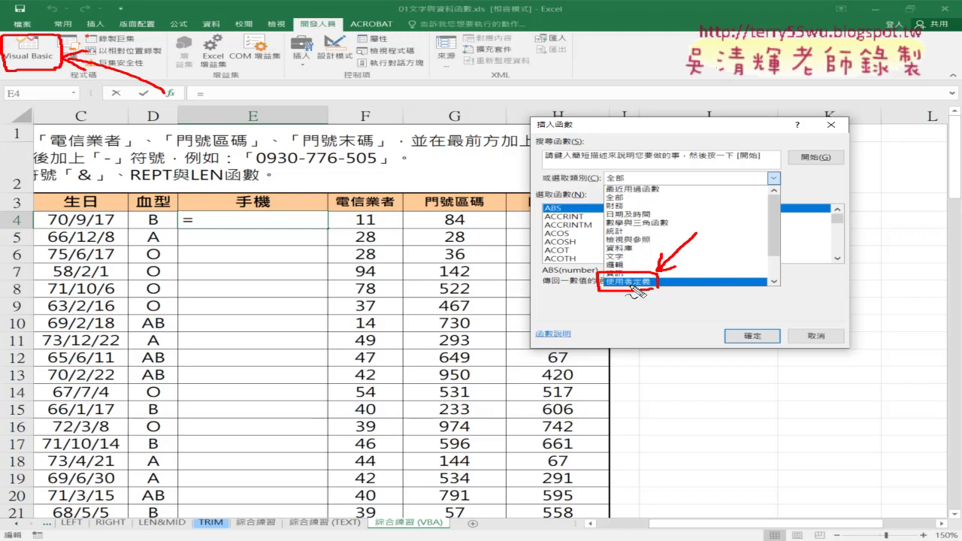
pyautogui.moveTo(570, 272)
pyautogui.mouseDown()
pyautogui.moveTo(587, 289)
pyautogui.moveTo(571, 289)
pyautogui.mouseUp()
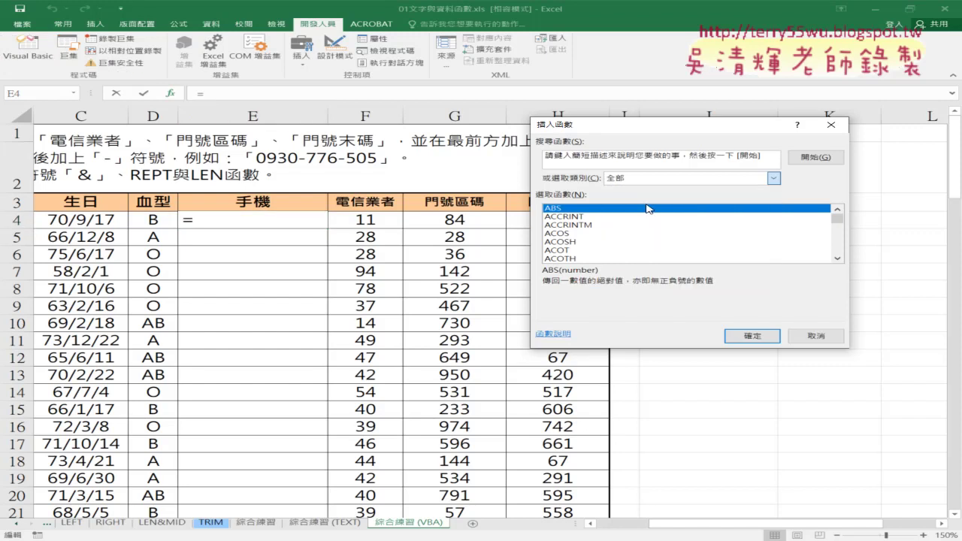
pyautogui.click(654, 281)
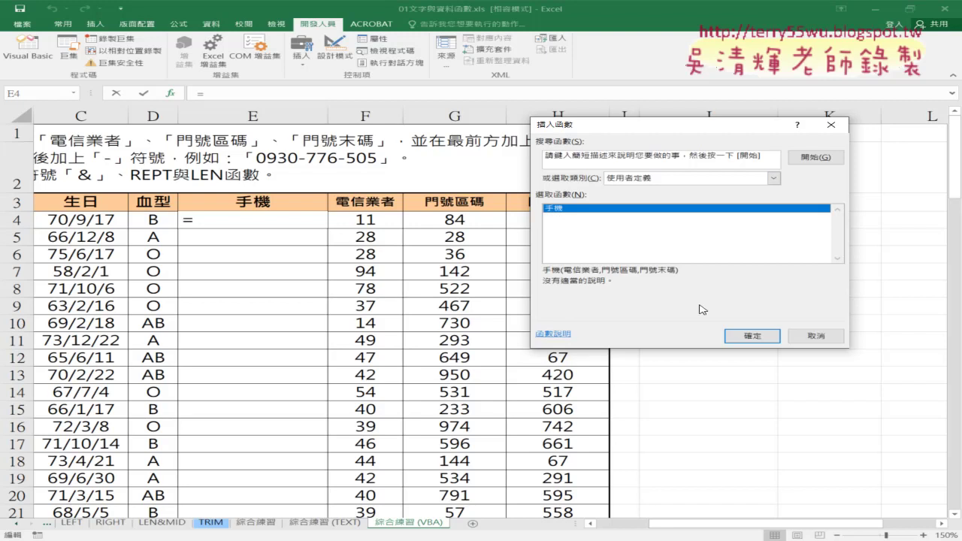
pyautogui.click(748, 335)
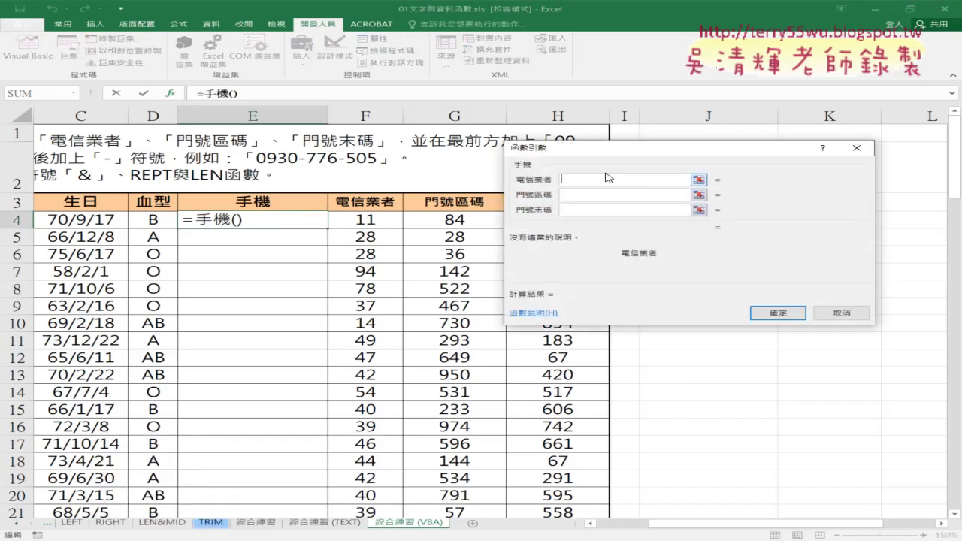
# Set 手機's 電信業者, 門號區碼 and 門號末碼 arguments to F4, G4 and H4.
pyautogui.moveTo(597, 155); pyautogui.dragTo(342, 251)
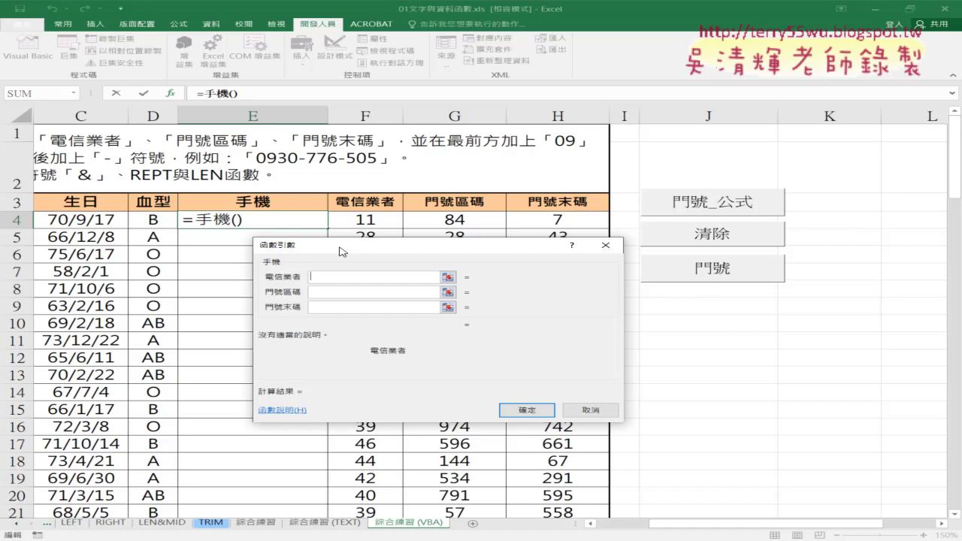
pyautogui.moveTo(267, 283); pyautogui.dragTo(282, 284)
pyautogui.moveTo(352, 210); pyautogui.dragTo(374, 210)
pyautogui.moveTo(267, 297)
pyautogui.mouseDown()
pyautogui.moveTo(299, 296)
pyautogui.moveTo(299, 313)
pyautogui.mouseUp()
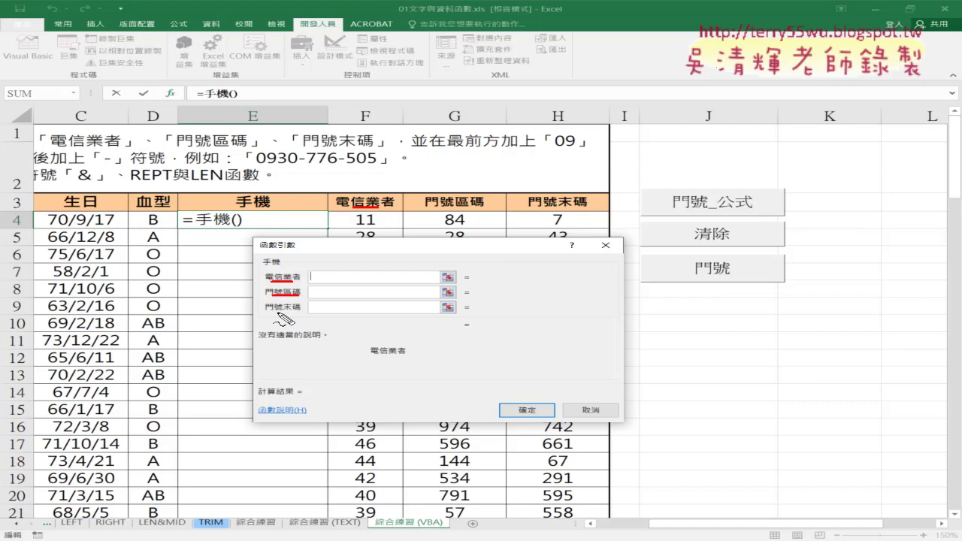
pyautogui.rightClick(369, 241)
pyautogui.click(369, 219)
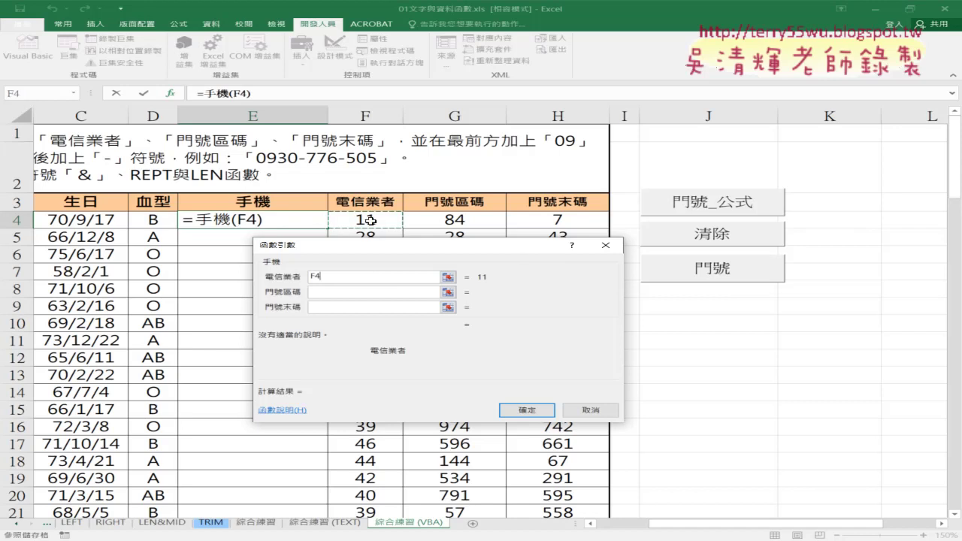
pyautogui.click(317, 292)
pyautogui.click(475, 221)
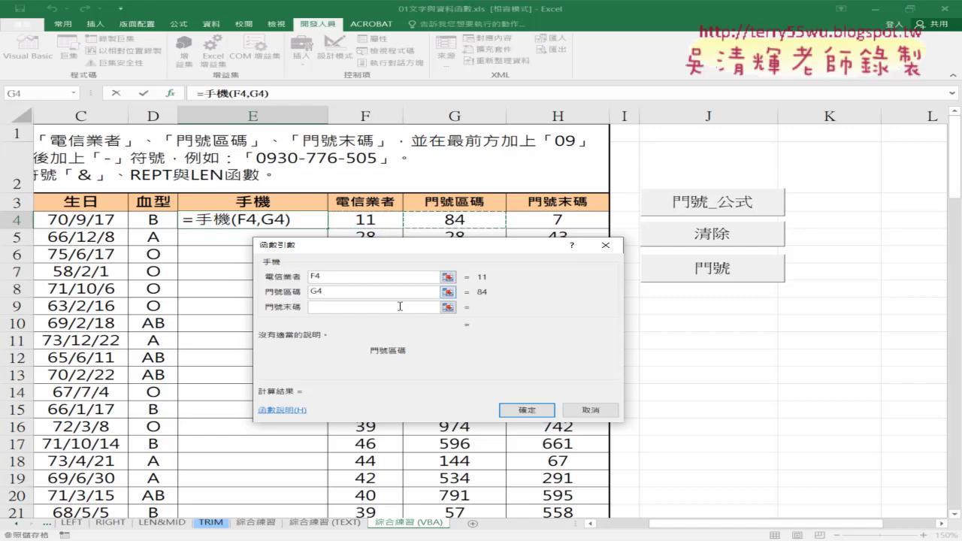
pyautogui.click(364, 307)
pyautogui.click(558, 220)
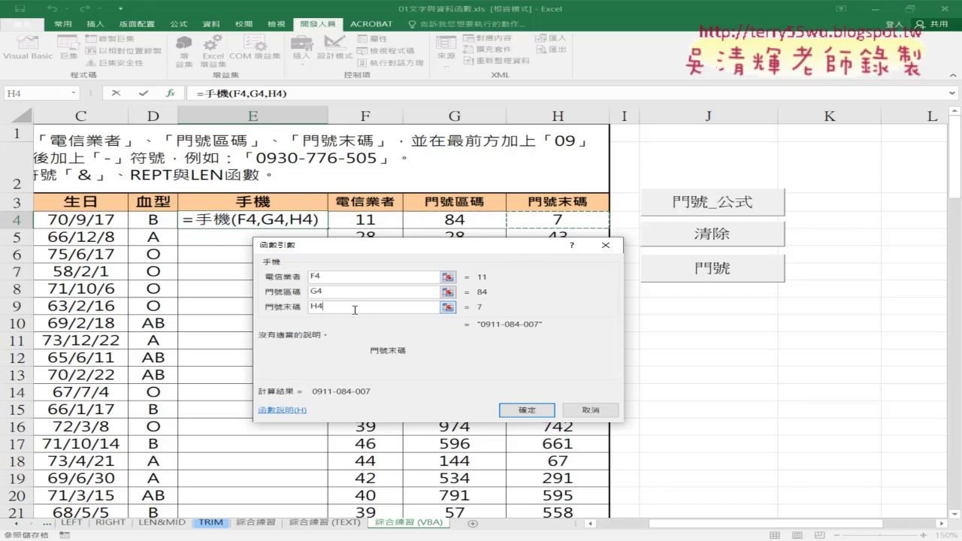
pyautogui.click(328, 305)
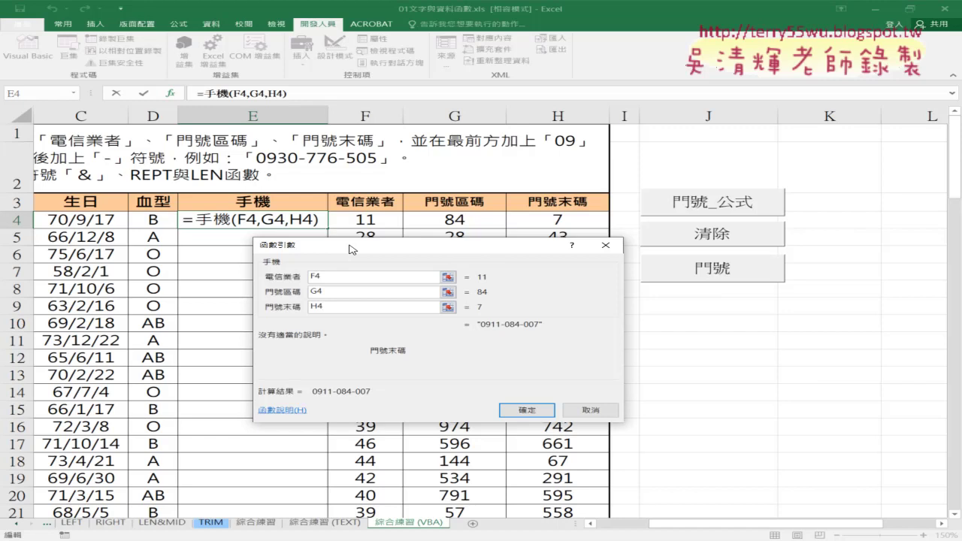
# Enter =手機(F4,G4,H4) in E4 and fill it down the whole 手機 column.
pyautogui.click(527, 411)
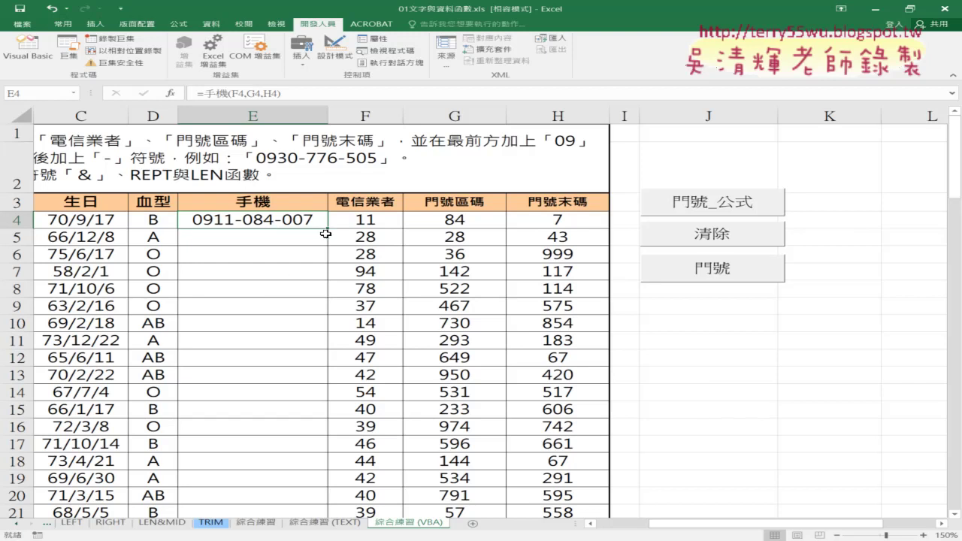
pyautogui.doubleClick(328, 229)
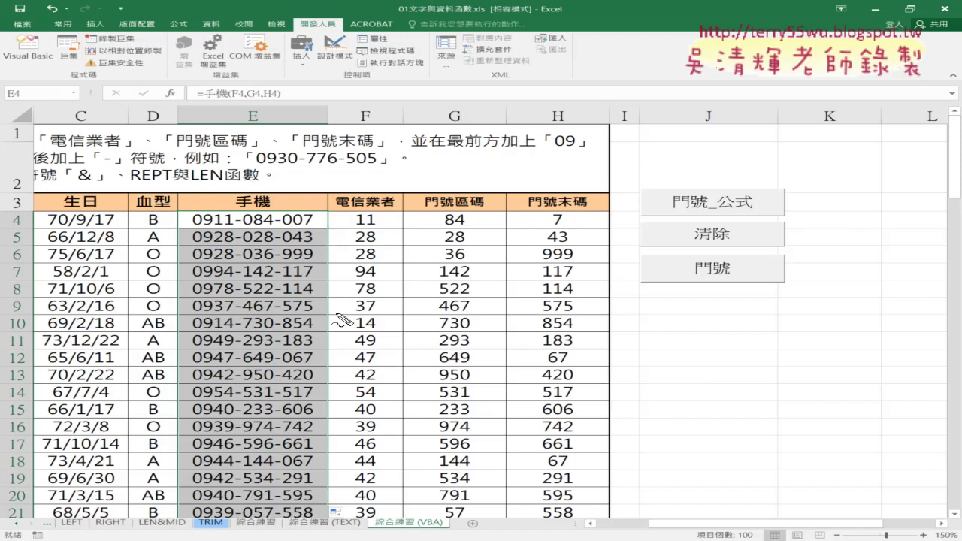
pyautogui.moveTo(255, 476)
pyautogui.mouseDown()
pyautogui.moveTo(205, 227)
pyautogui.moveTo(353, 465)
pyautogui.moveTo(256, 488)
pyautogui.mouseUp()
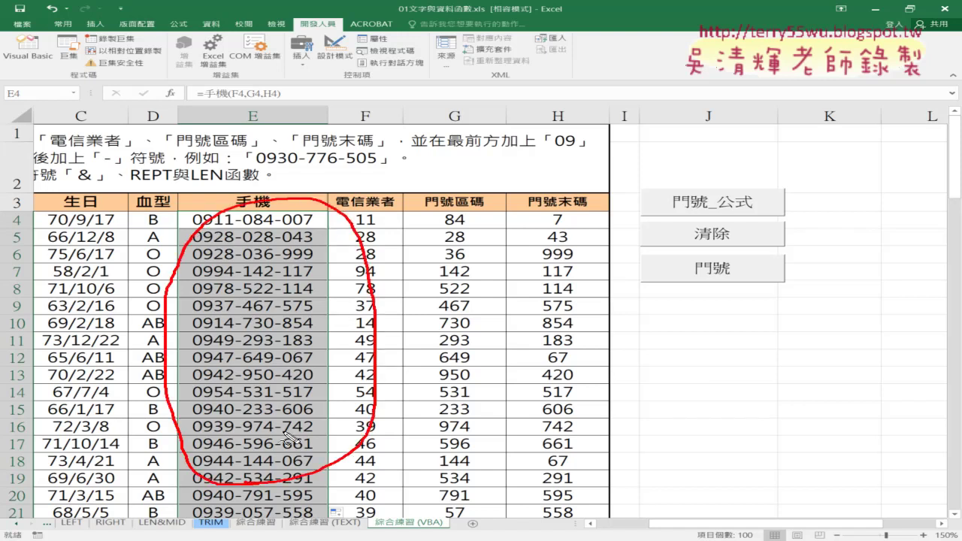
pyautogui.moveTo(545, 178); pyautogui.dragTo(360, 251)
pyautogui.moveTo(406, 213); pyautogui.dragTo(362, 251)
pyautogui.moveTo(361, 252); pyautogui.dragTo(403, 254)
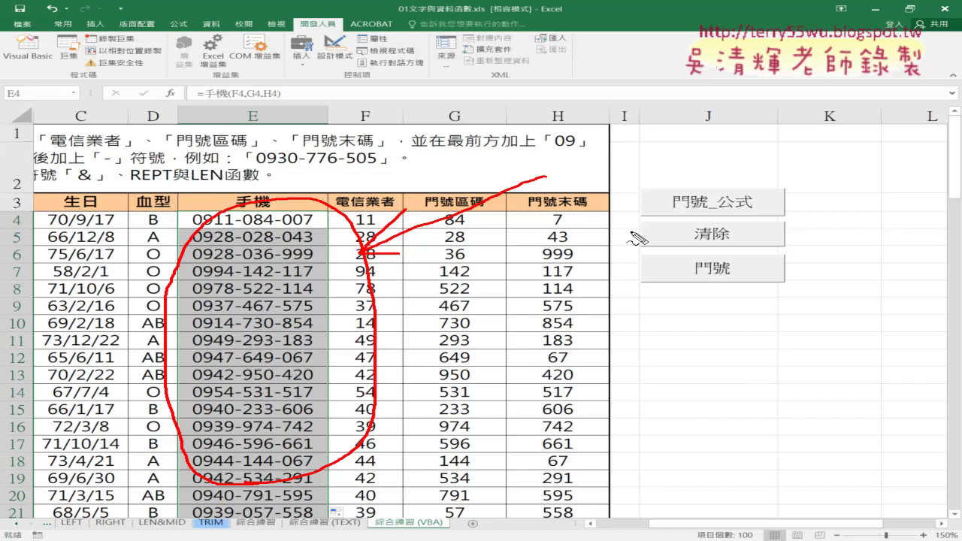
pyautogui.moveTo(637, 221)
pyautogui.mouseDown()
pyautogui.moveTo(640, 242)
pyautogui.moveTo(730, 220)
pyautogui.moveTo(695, 243)
pyautogui.moveTo(645, 244)
pyautogui.mouseUp()
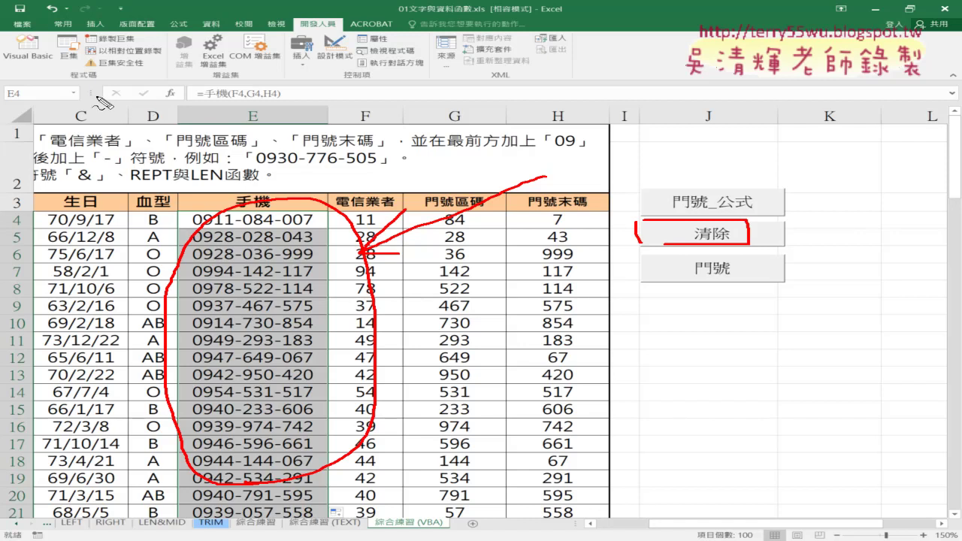
pyautogui.moveTo(14, 105); pyautogui.dragTo(143, 117)
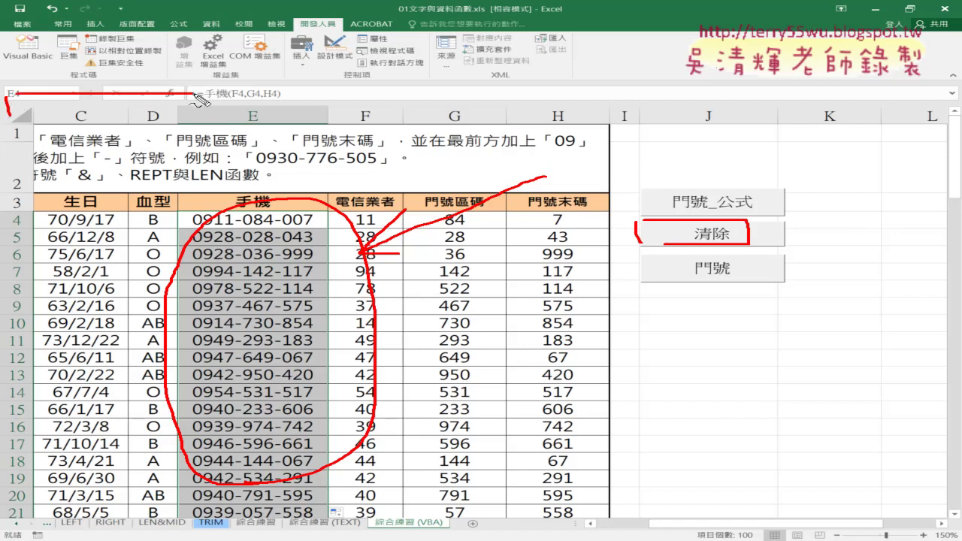
pyautogui.moveTo(178, 105)
pyautogui.mouseDown()
pyautogui.moveTo(224, 96)
pyautogui.moveTo(225, 109)
pyautogui.moveTo(179, 111)
pyautogui.mouseUp()
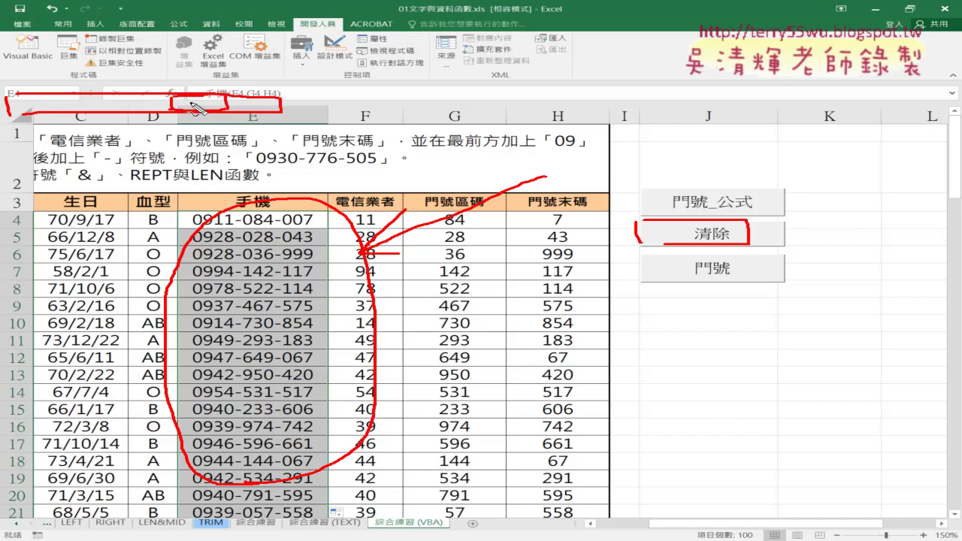
pyautogui.moveTo(205, 64)
pyautogui.mouseDown()
pyautogui.moveTo(202, 100)
pyautogui.moveTo(215, 88)
pyautogui.mouseUp()
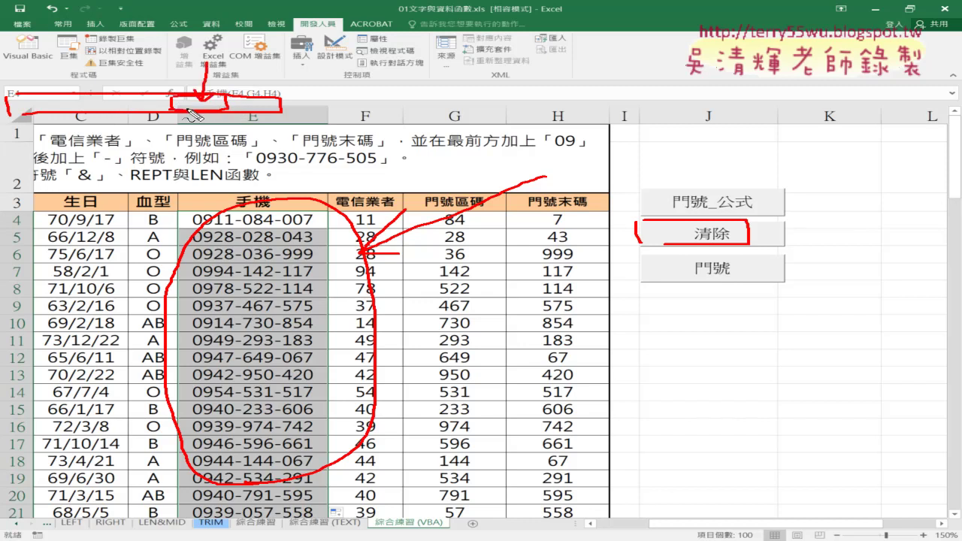